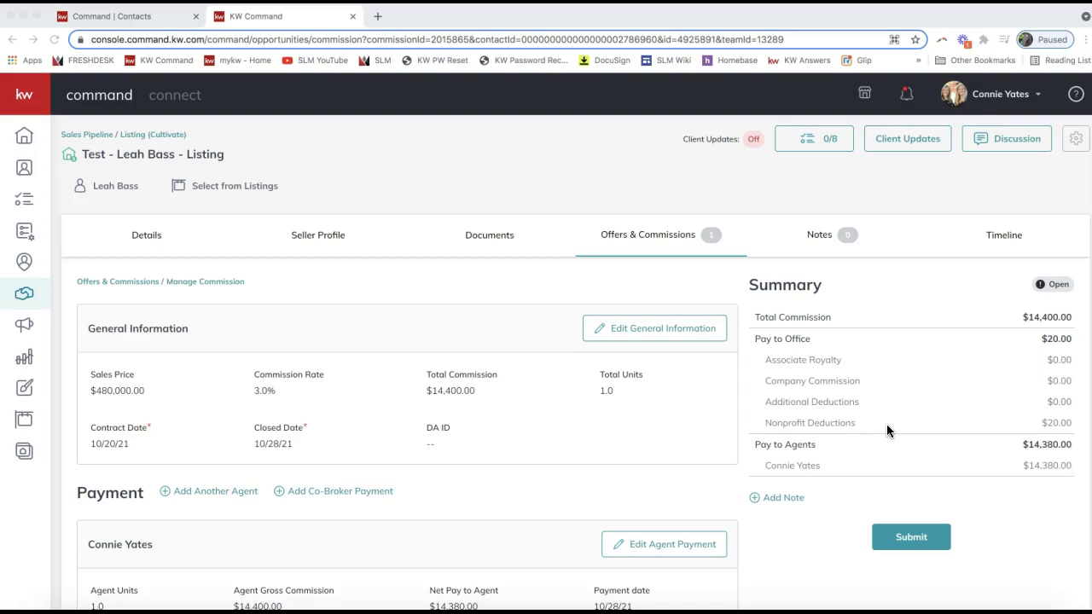
Return to Offers & Commissions, where the agent payment shows $14,400.00 gross and $14,380.00 net
left_click(541, 273)
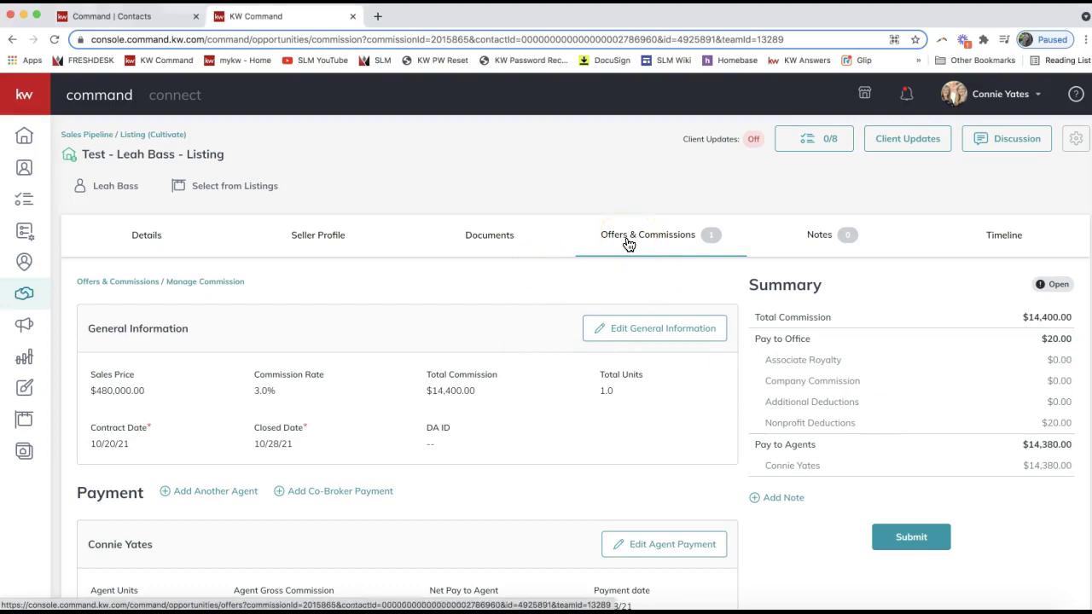
left_click(522, 280)
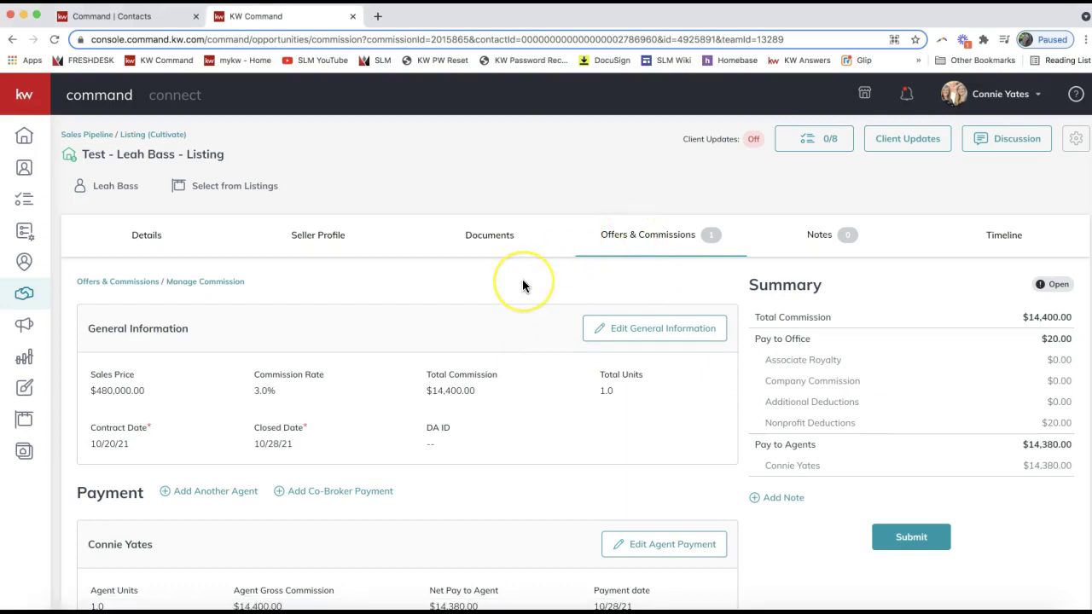
left_click(658, 232)
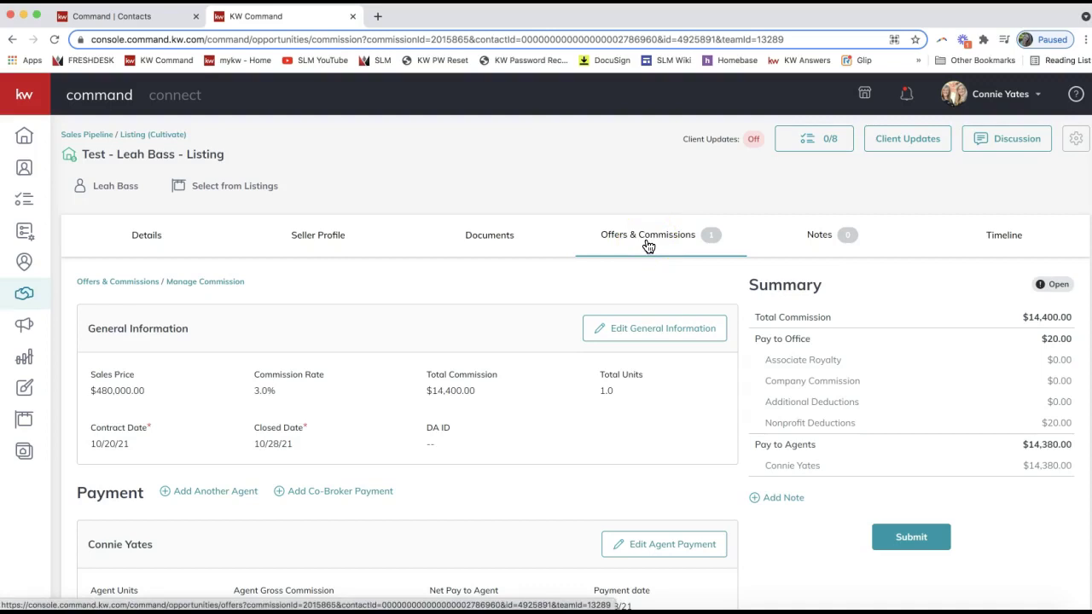
left_click(615, 237)
left_click(604, 241)
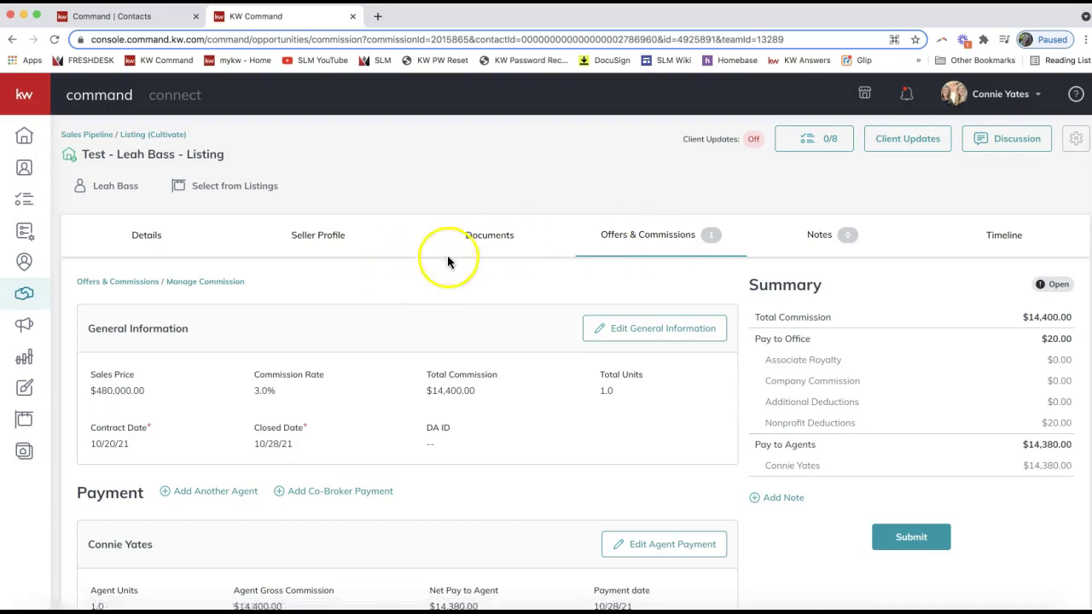
From the Offer Timeline, open Manage Commission for the accepted $480,000.00 offer
left_click(630, 243)
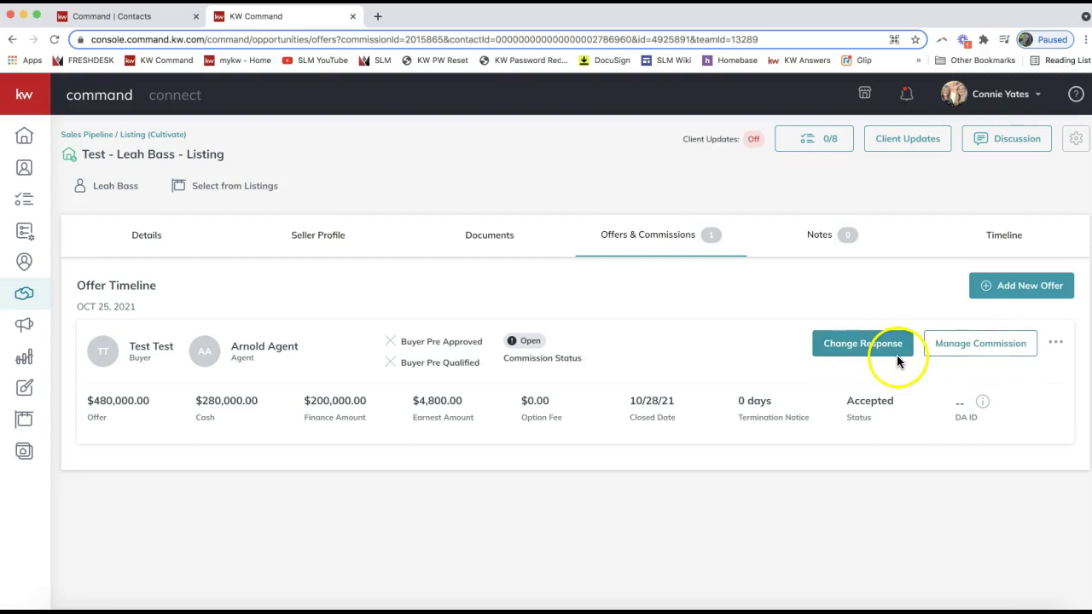
left_click(957, 351)
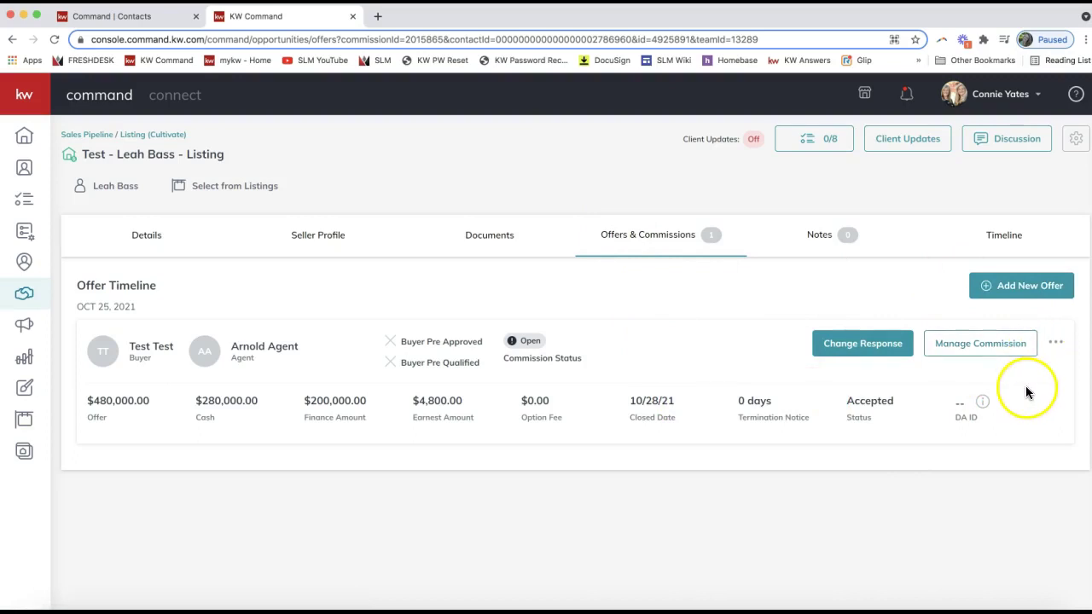
left_click(989, 344)
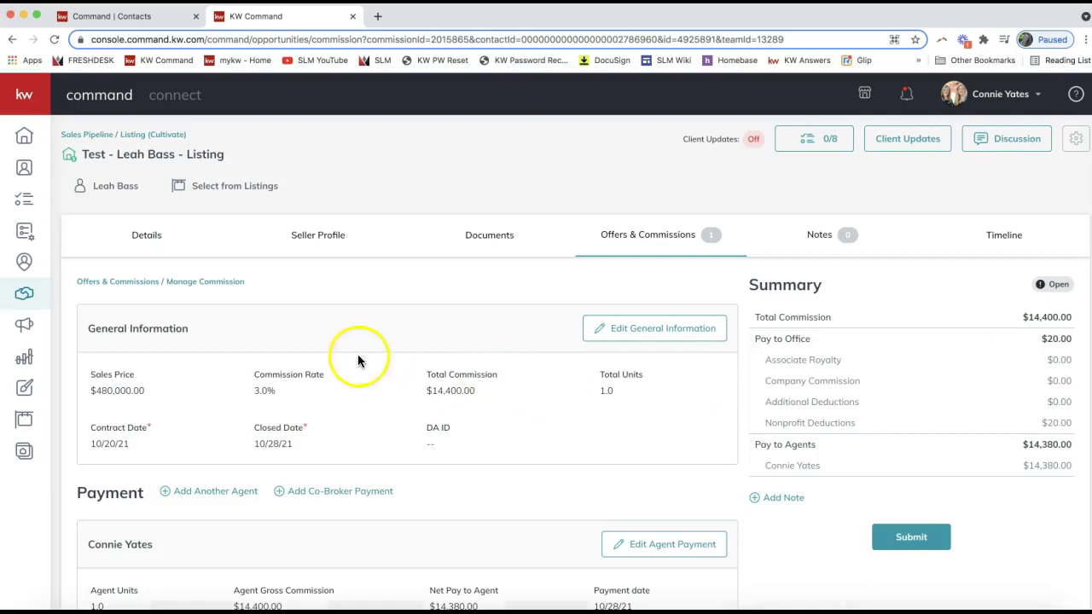
scroll(393, 444, "down", 2)
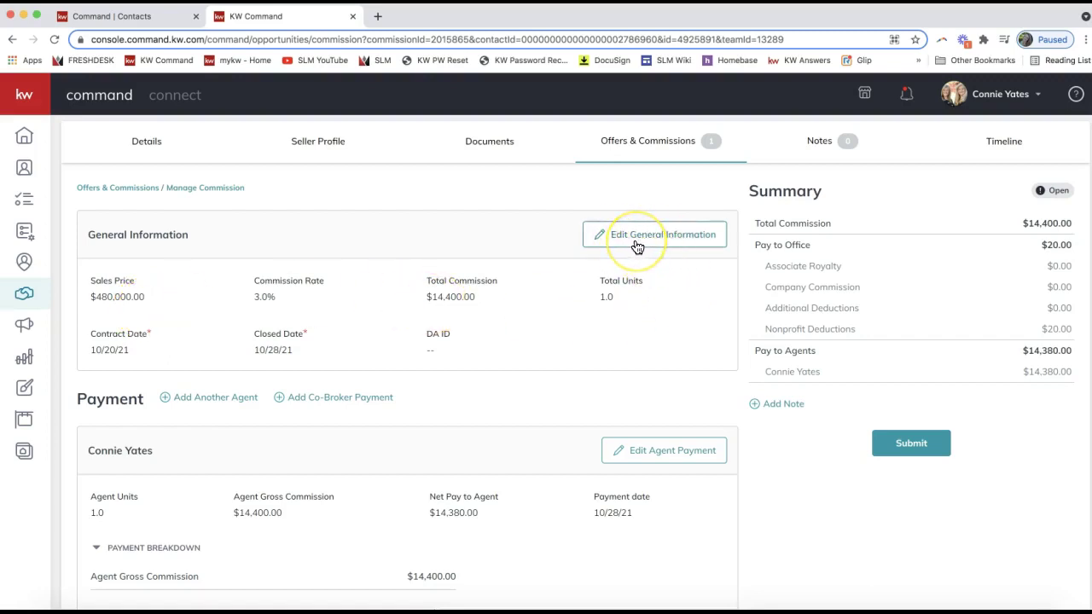
Review the agent's 1.0 units, $14,400.00 gross commission and $14,380.00 net pay
scroll(506, 432, "down", 3)
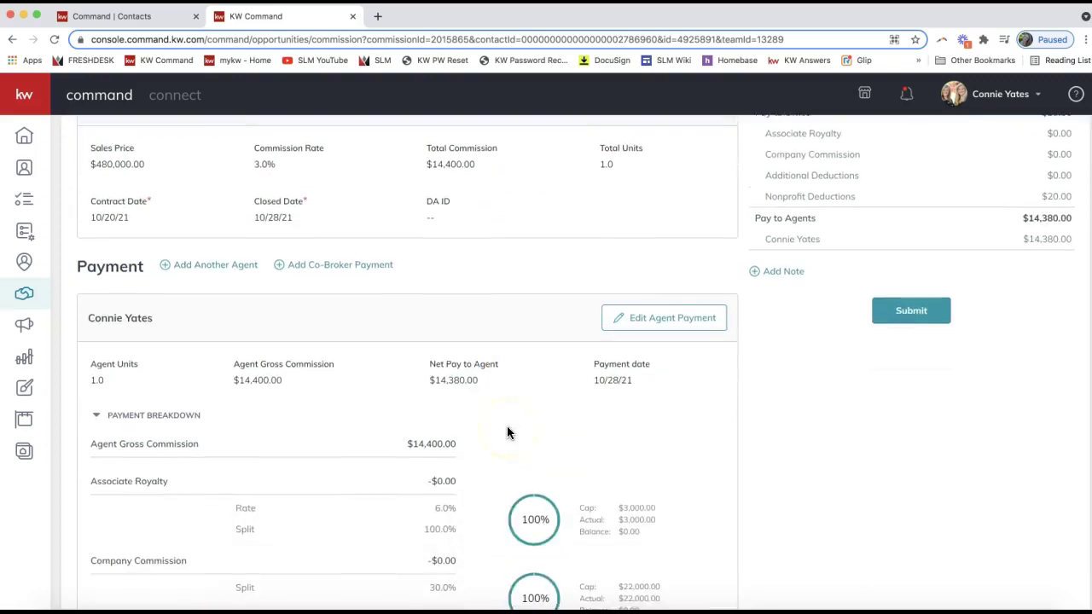
scroll(507, 433, "down", 2)
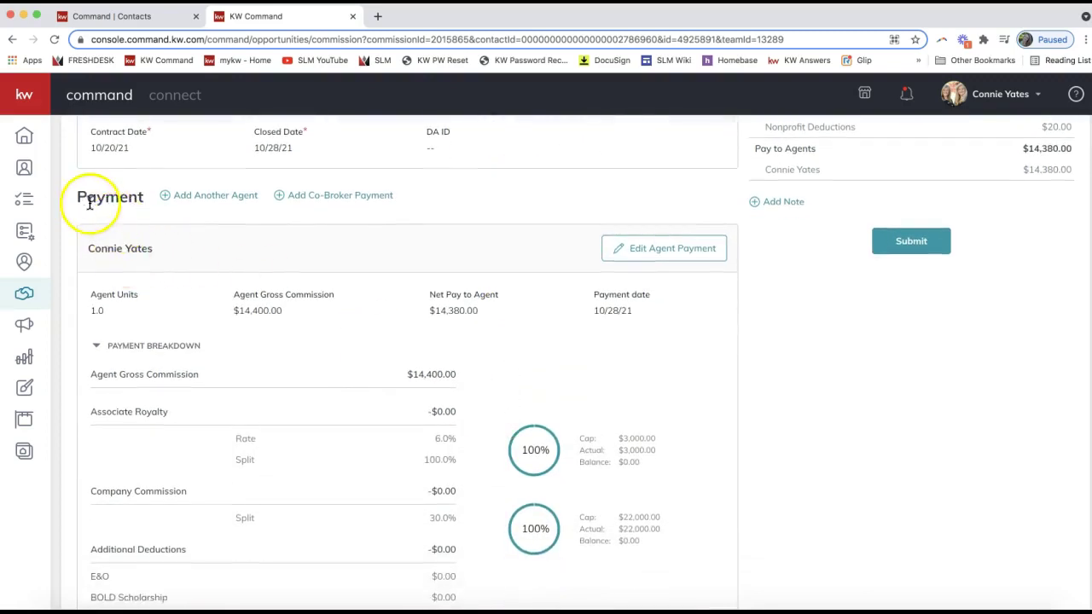
scroll(114, 260, "down", 2)
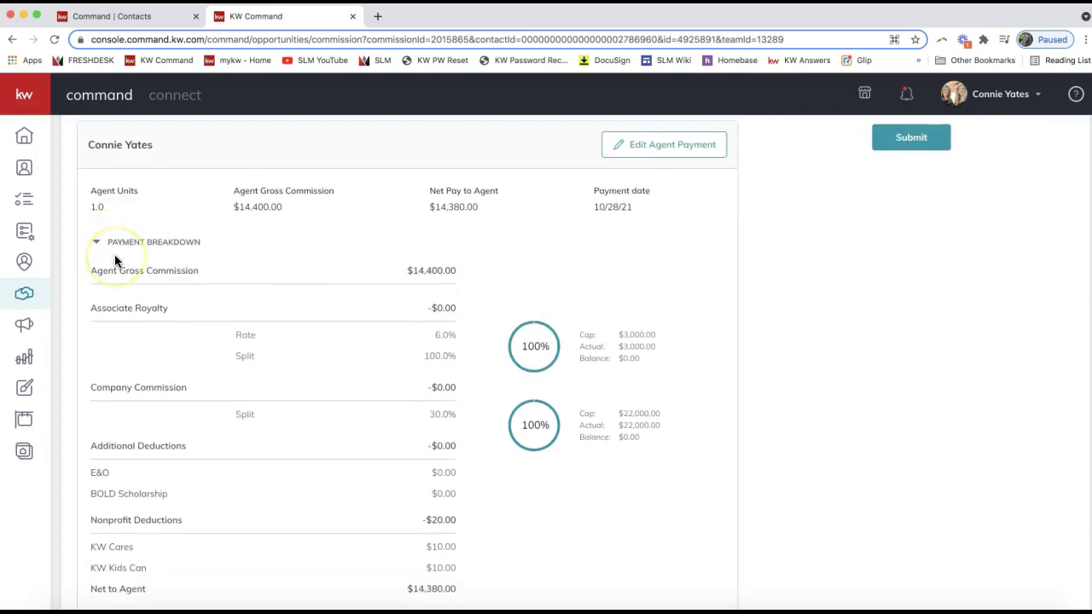
scroll(117, 261, "up", 1)
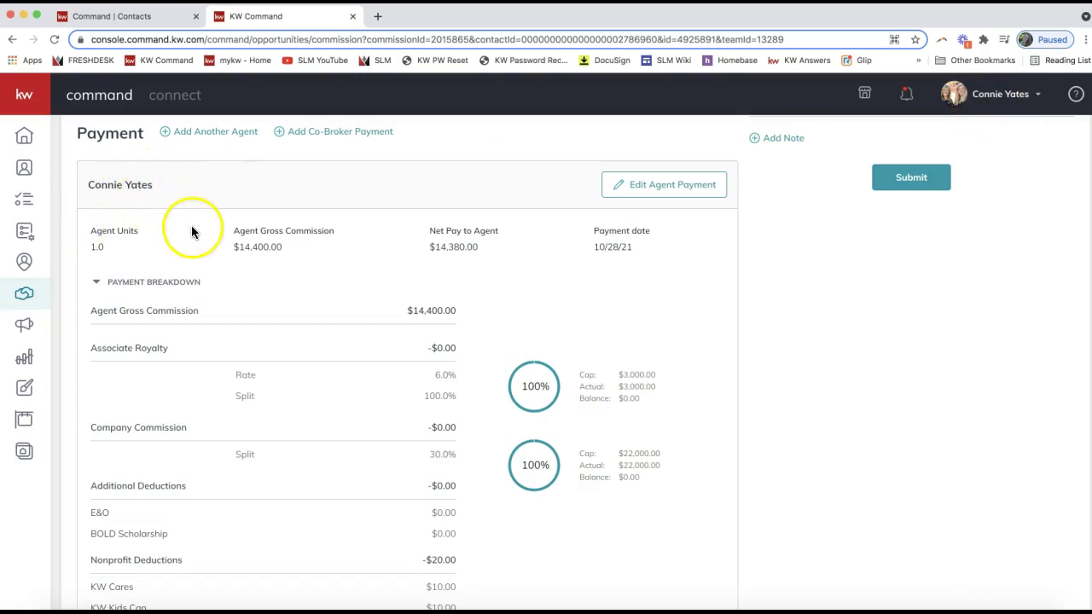
scroll(191, 225, "up", 2)
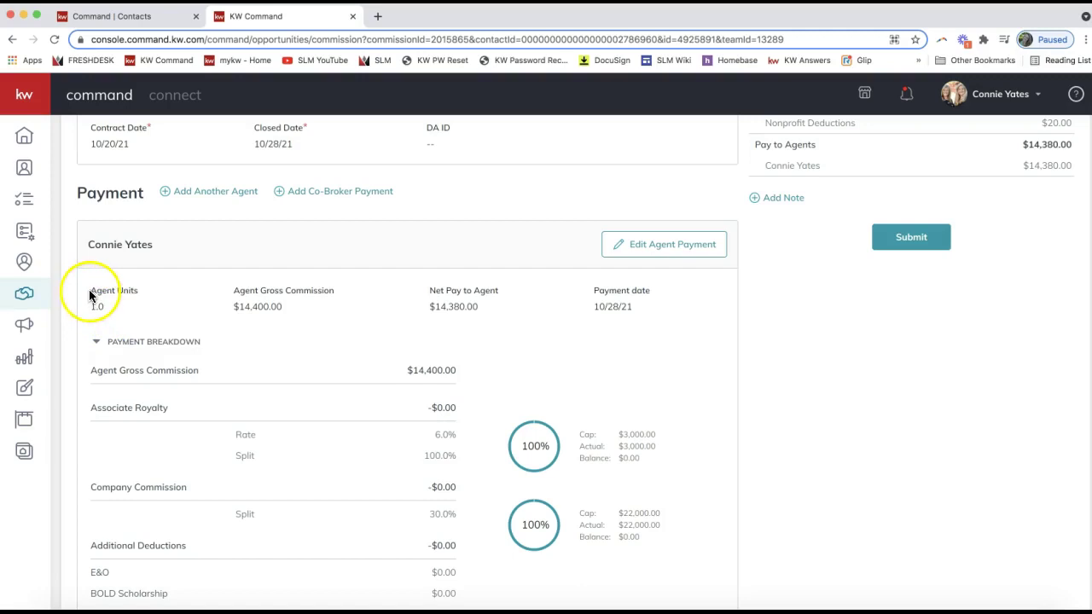
left_click(131, 287)
left_click(96, 308)
double_click(96, 308)
double_click(261, 307)
double_click(456, 306)
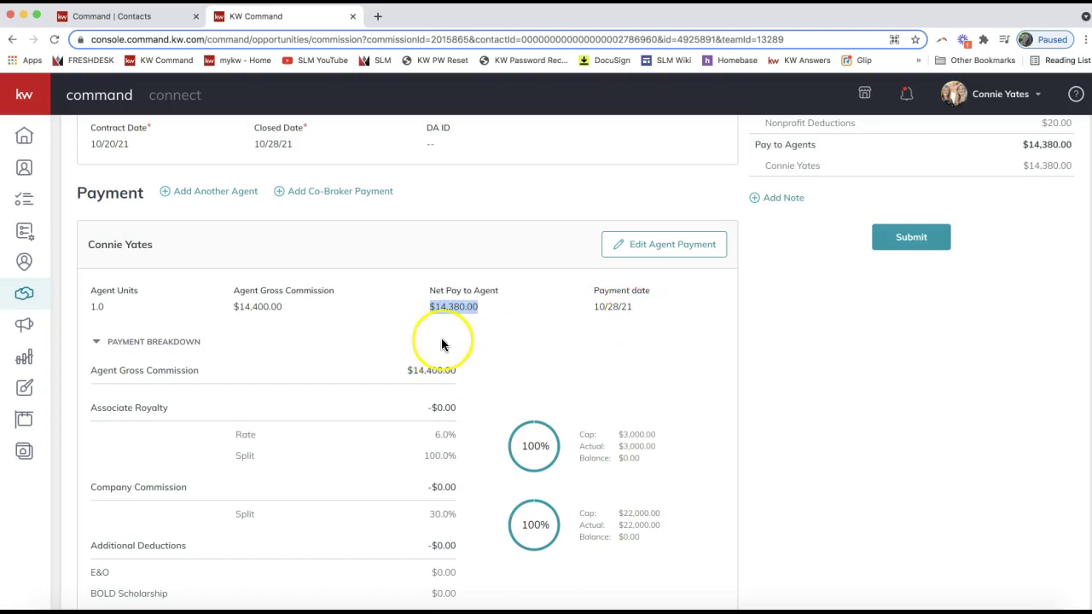
Check the breakdown: both caps are 100% met, leaving only $20.00 nonprofit deductions
scroll(444, 343, "down", 2)
scroll(473, 448, "down", 1)
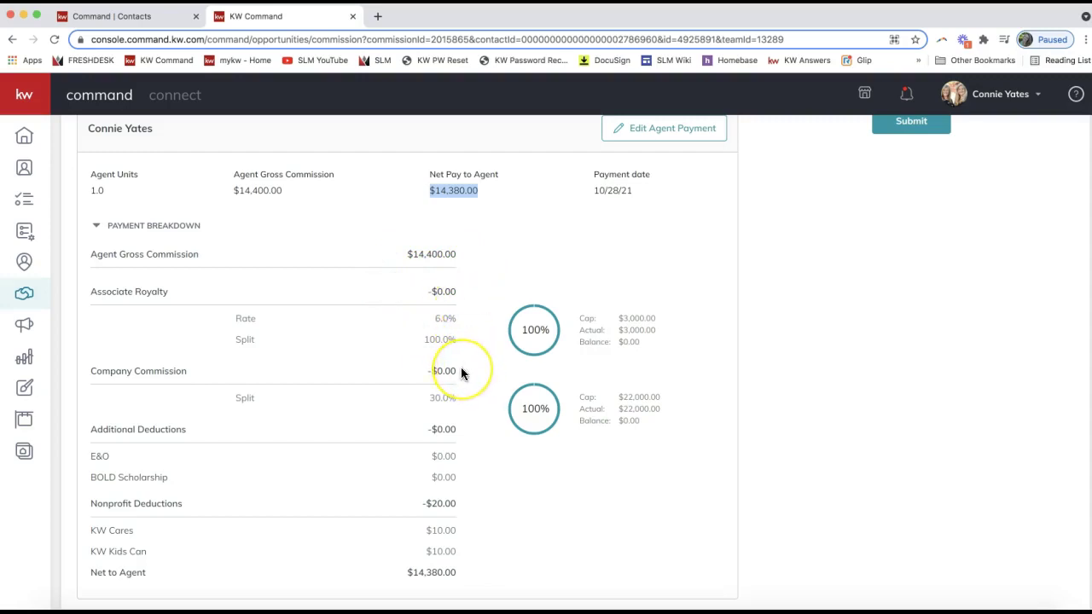
scroll(460, 366, "down", 1)
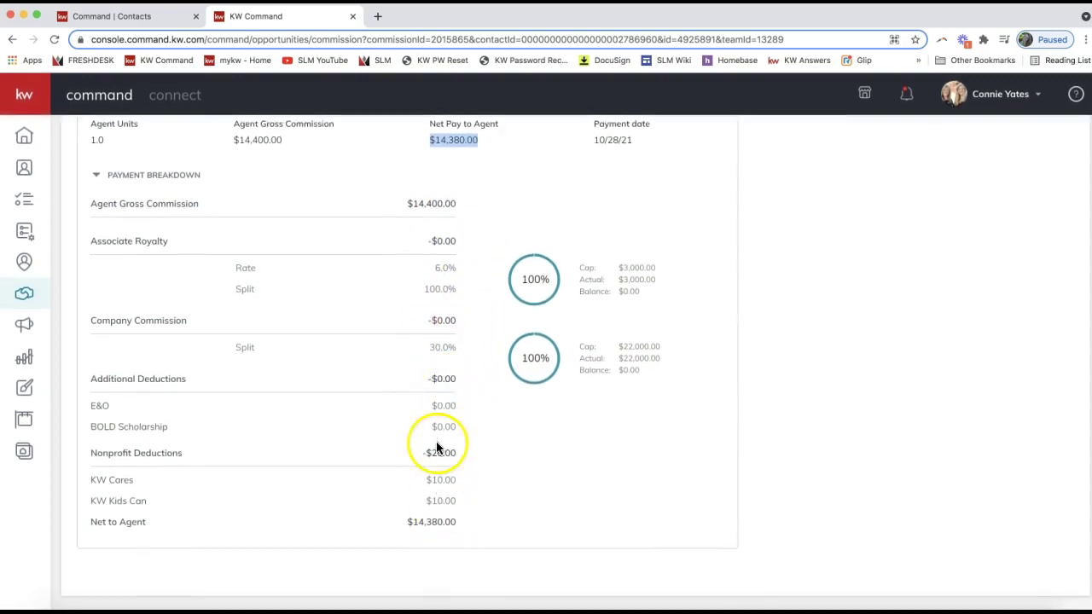
scroll(541, 503, "up", 1)
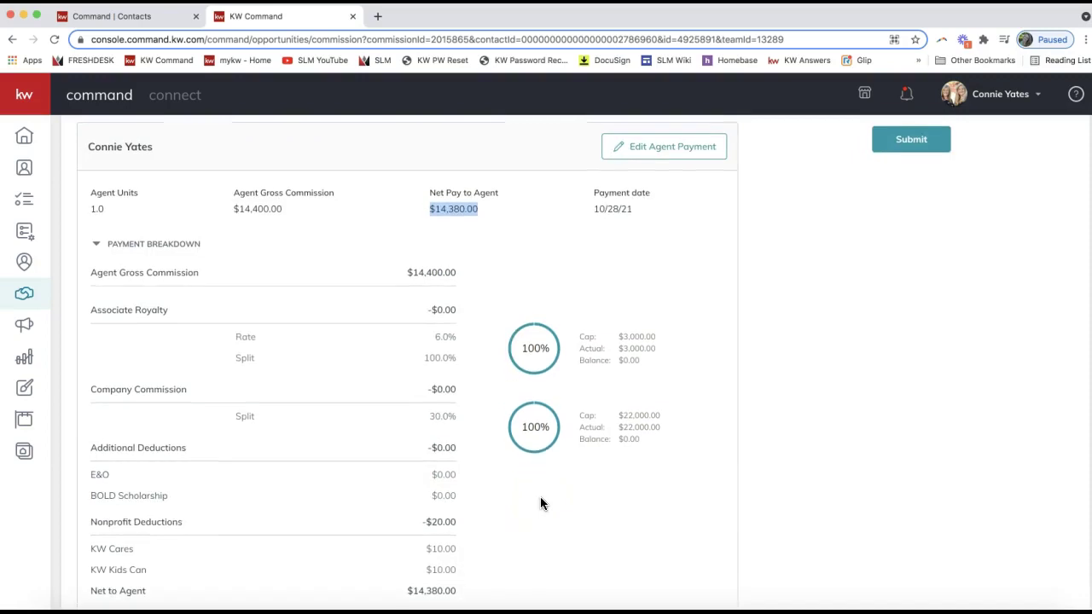
scroll(541, 503, "up", 2)
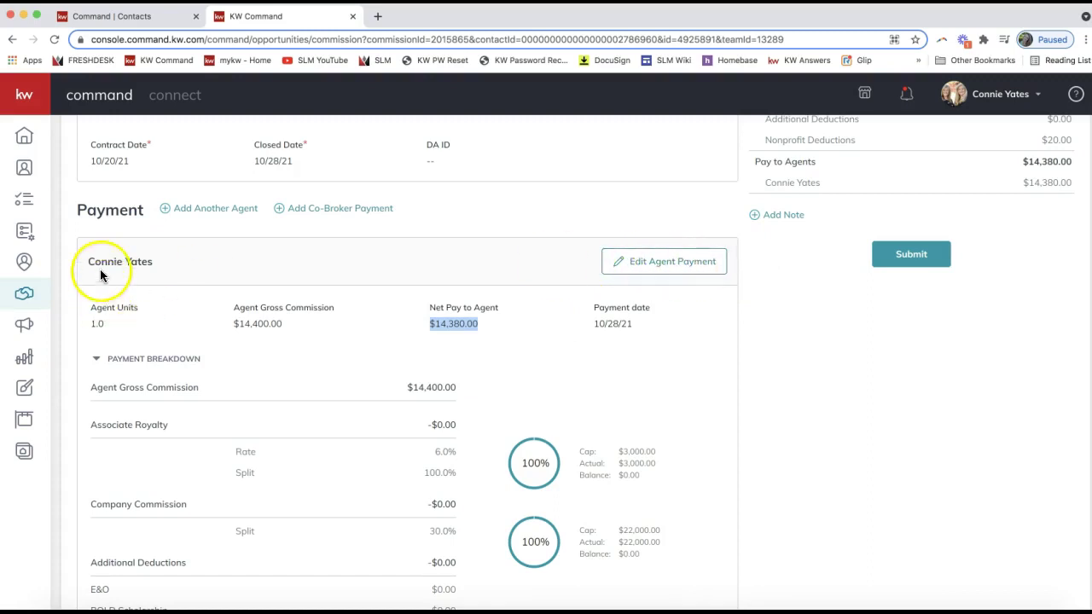
Edit the agent's payment, changing units from 1 to .5 and recalculating gross to $7,200.00
left_click(675, 268)
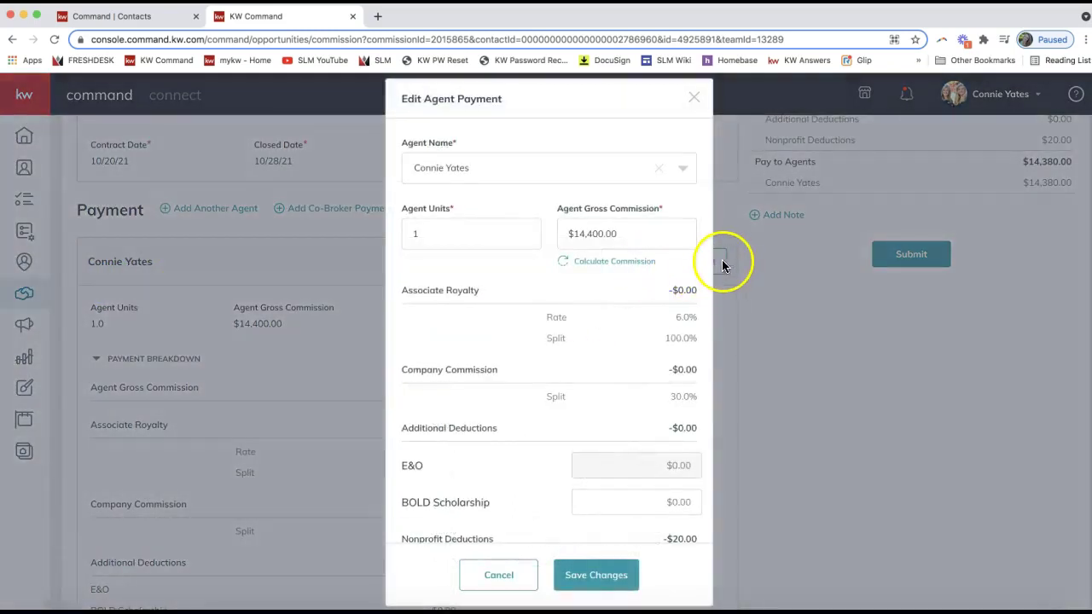
left_click(487, 233)
left_click(427, 235)
left_click_drag(428, 236, 403, 234)
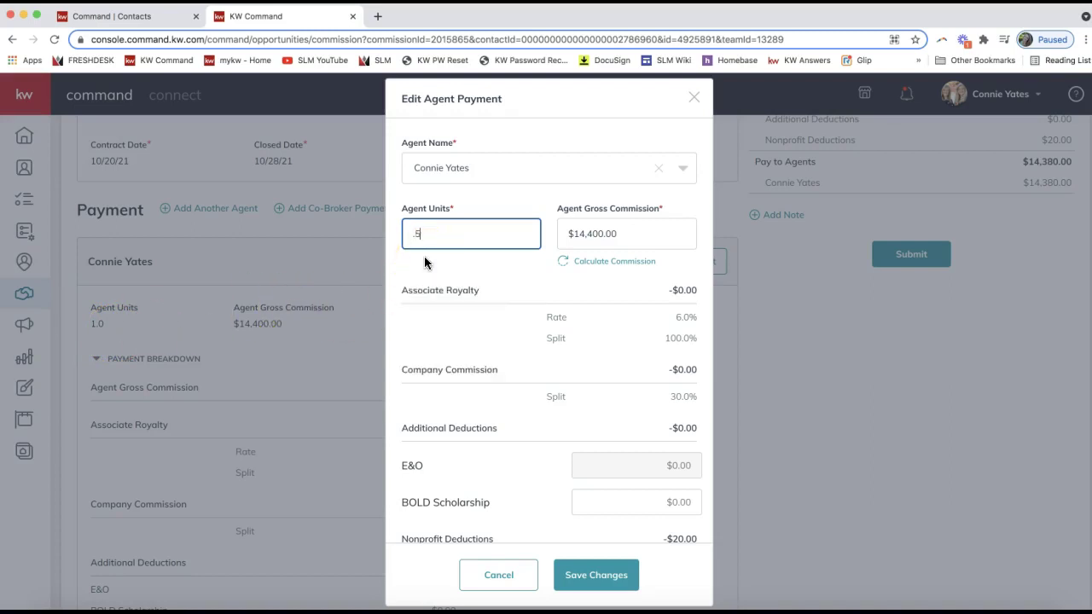
left_click(415, 236)
left_click(609, 265)
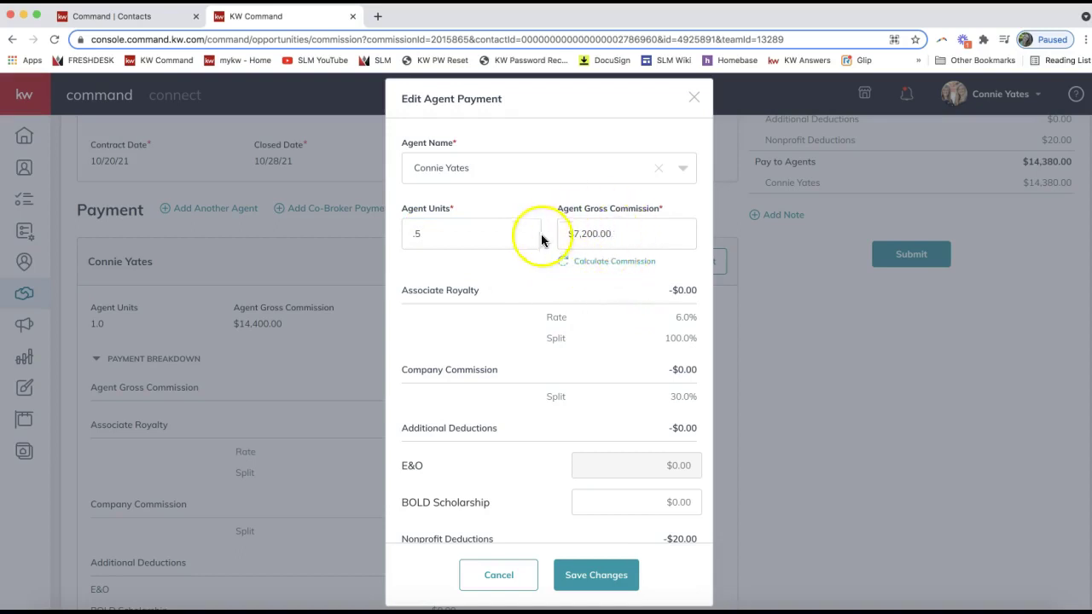
Set the agent units to .75 and recalculate the gross commission to $10,800.00
left_click_drag(439, 234, 380, 241)
type(".75")
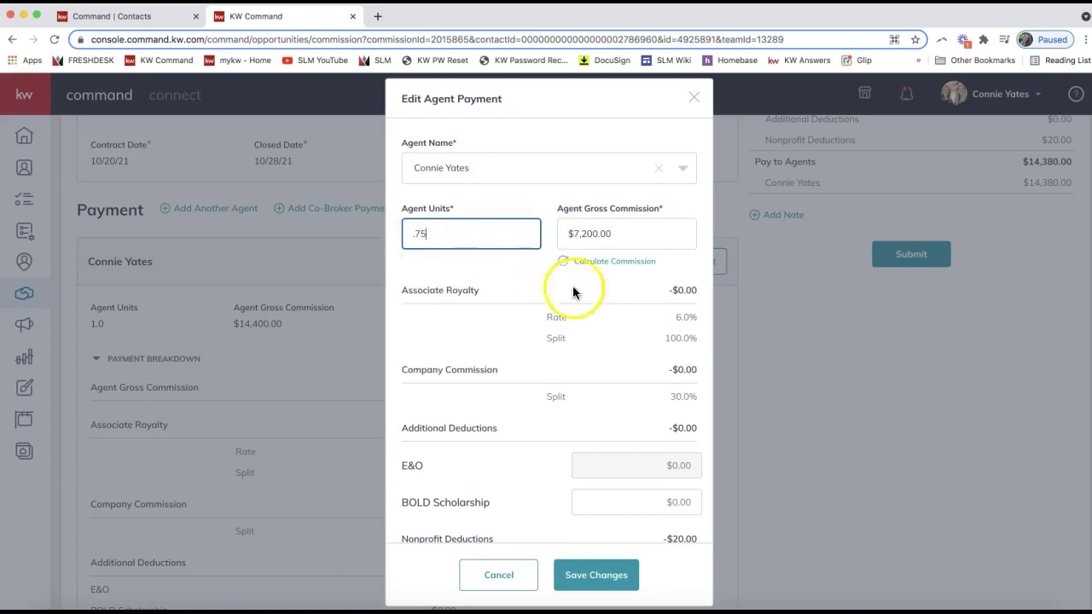
left_click(605, 265)
left_click(604, 267)
left_click(414, 234)
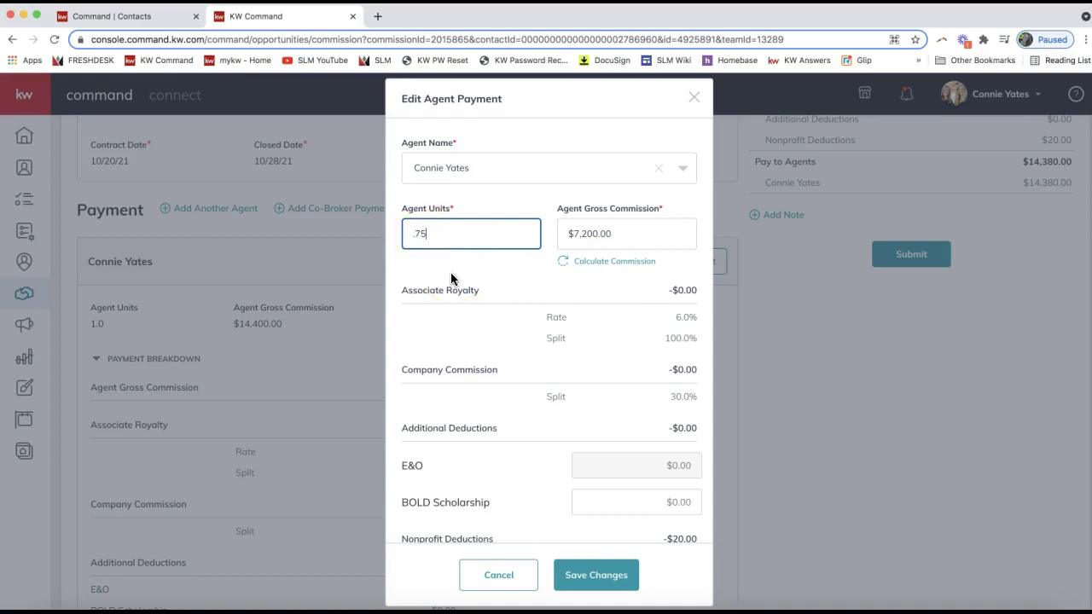
left_click(441, 243)
left_click(424, 233)
left_click(415, 248)
left_click(604, 261)
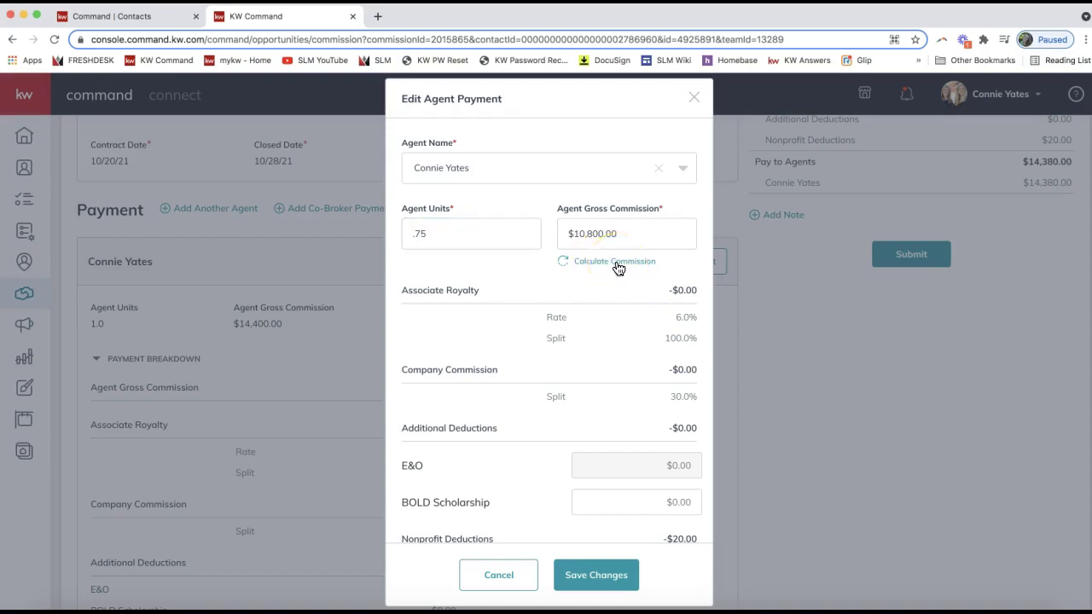
Review the updated payment form and save the 0.75-unit change
scroll(610, 365, "down", 3)
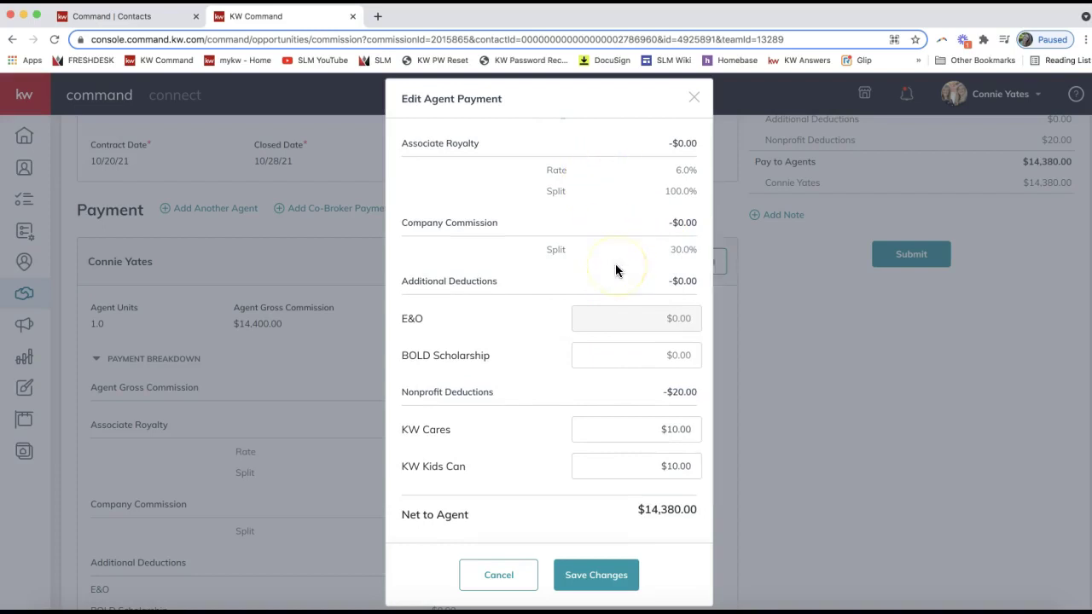
scroll(615, 271, "down", 1)
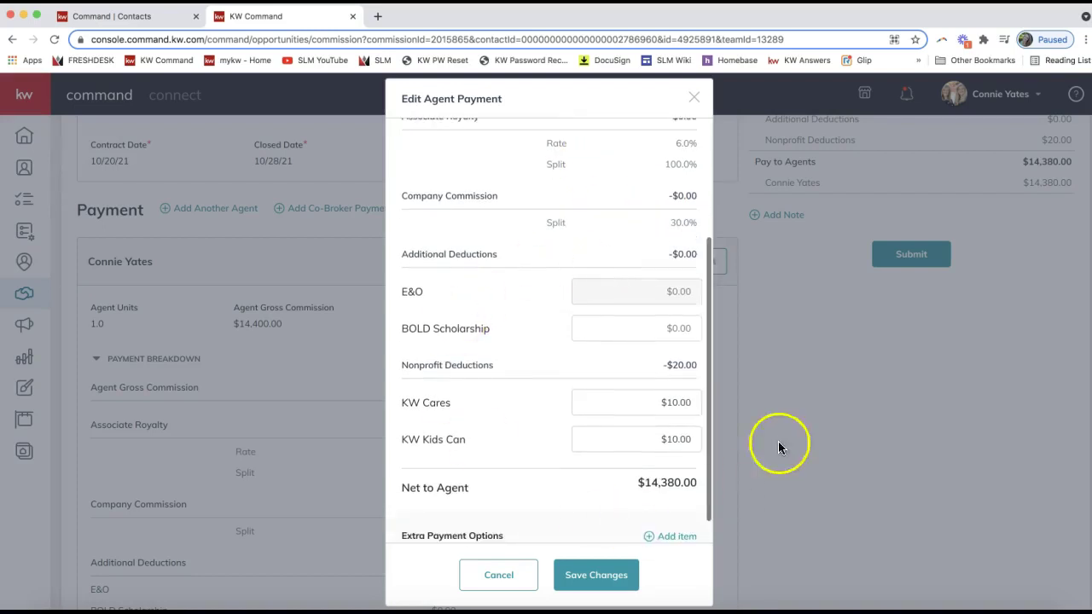
scroll(692, 444, "down", 1)
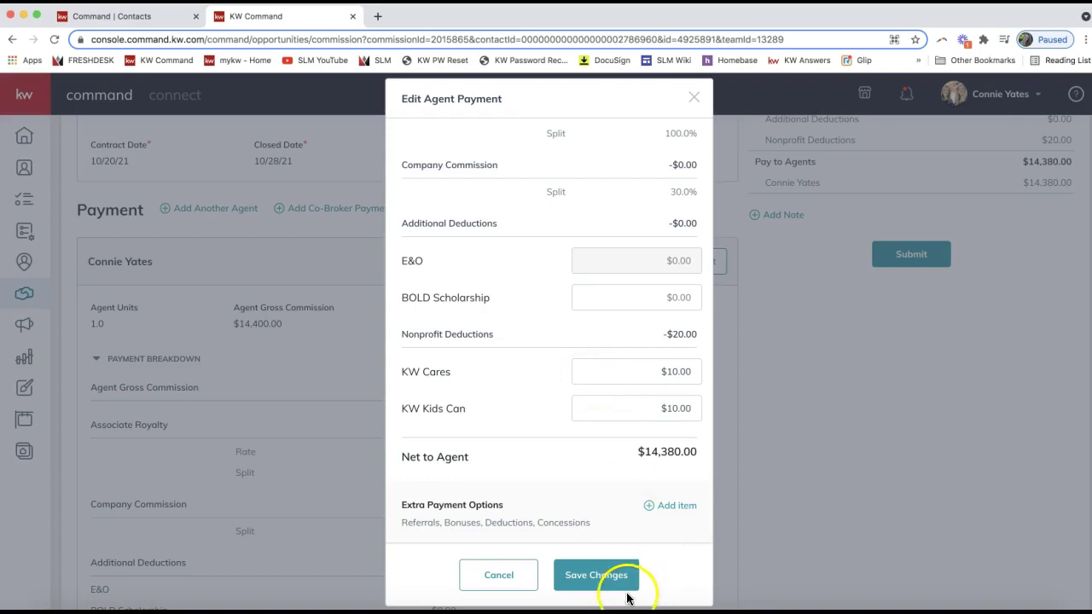
scroll(589, 414, "up", 2)
scroll(590, 413, "up", 3)
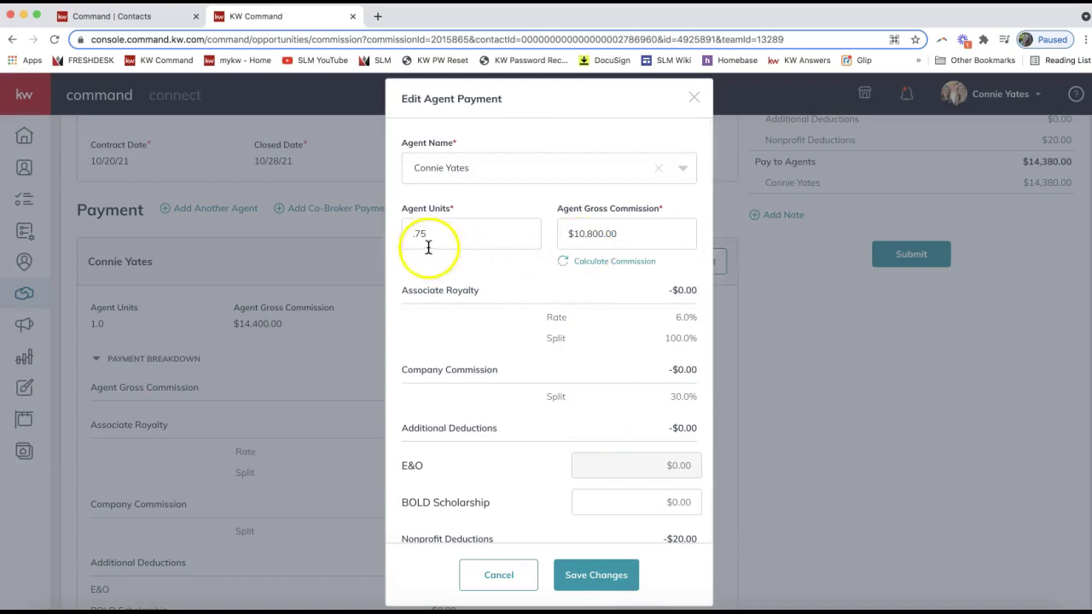
left_click(587, 583)
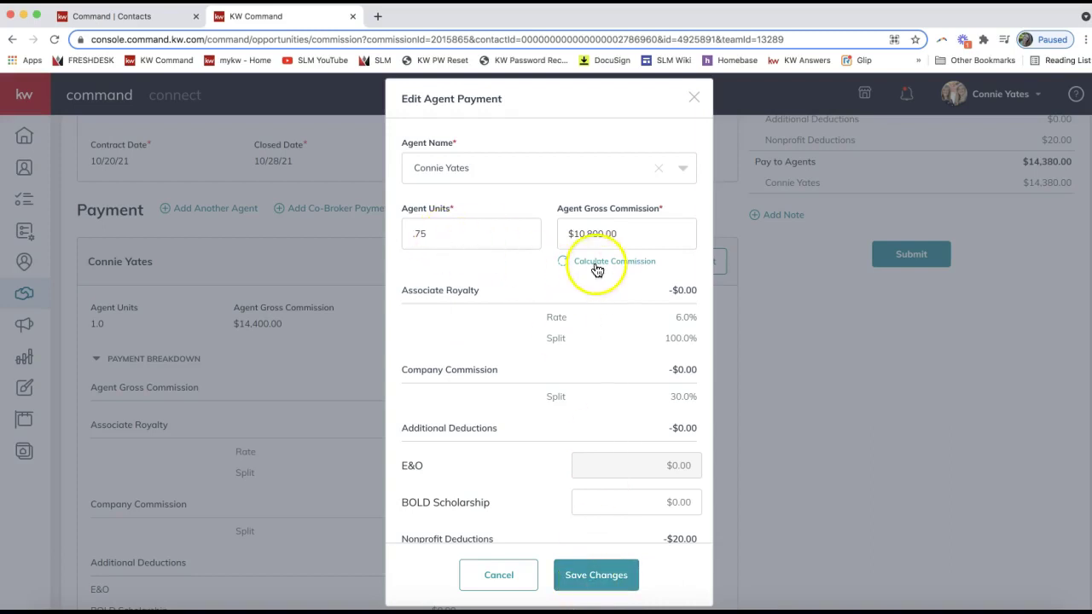
Save the payment and confirm 0.75 units with $10,780.00 net pay and Pay to Agents
left_click(580, 590)
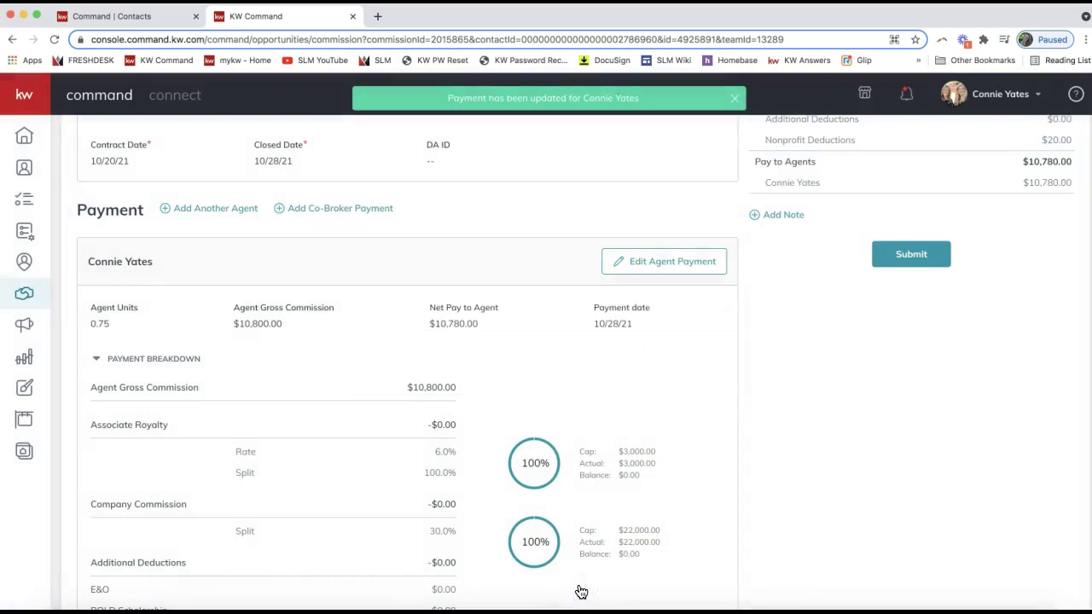
left_click(529, 359)
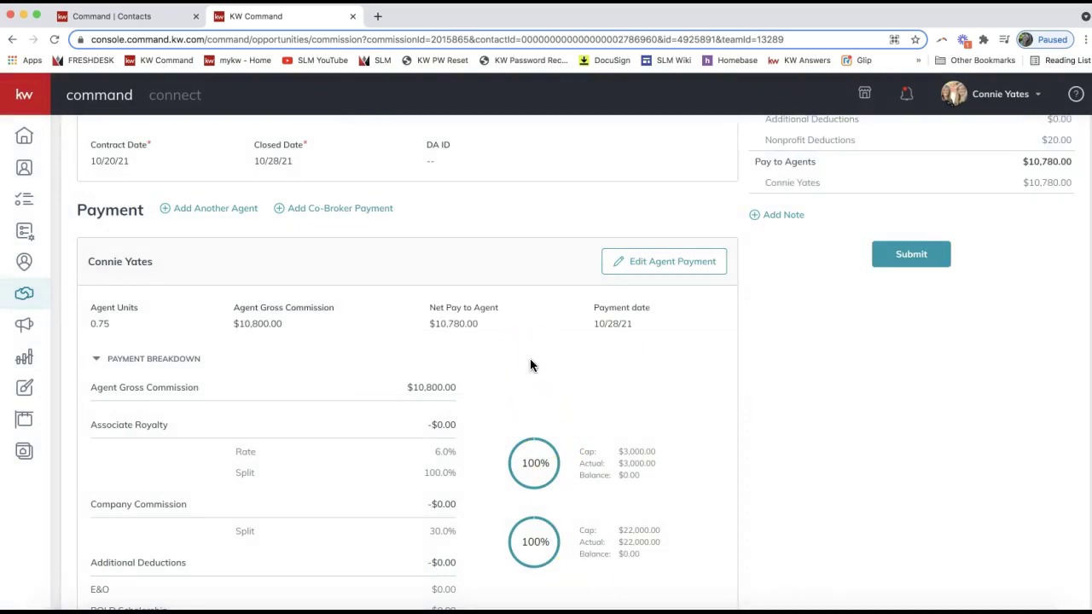
double_click(95, 326)
scroll(236, 321, "down", 2)
scroll(237, 314, "up", 1)
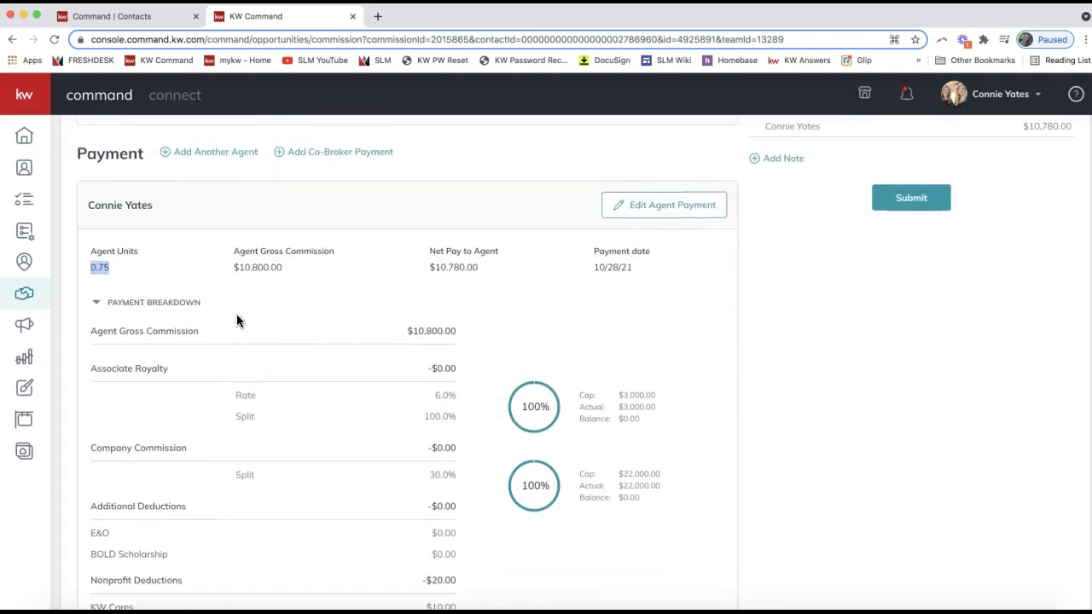
left_click(116, 283)
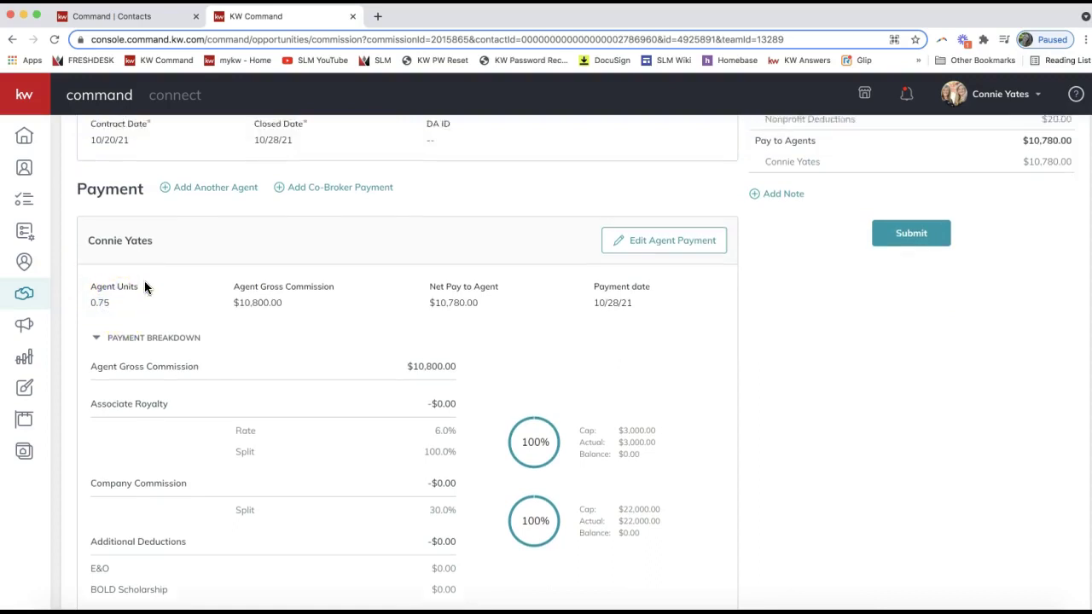
scroll(144, 281, "up", 3)
scroll(144, 284, "up", 2)
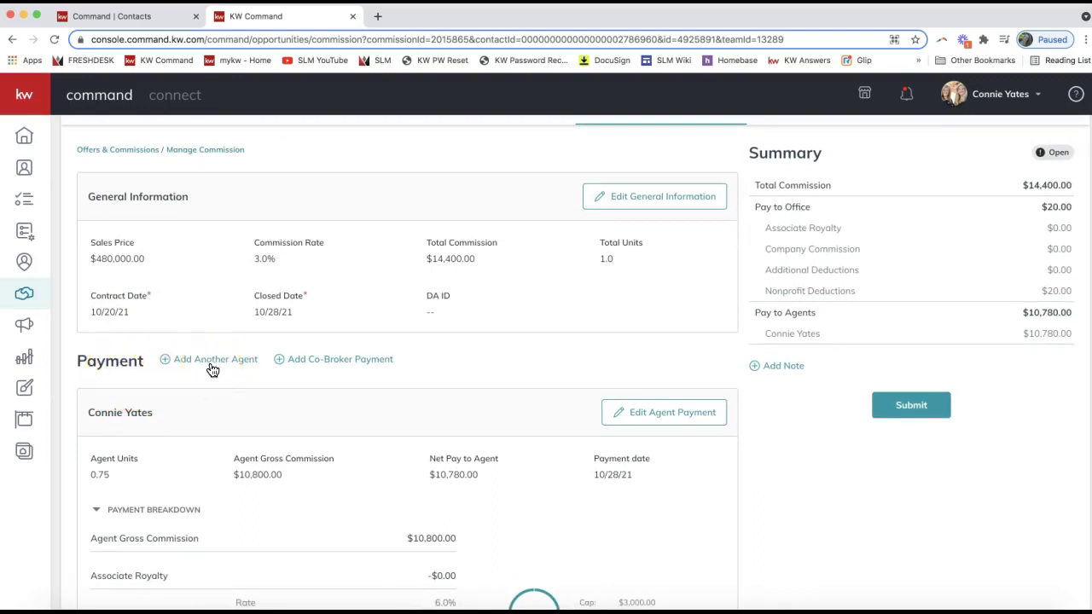
double_click(97, 361)
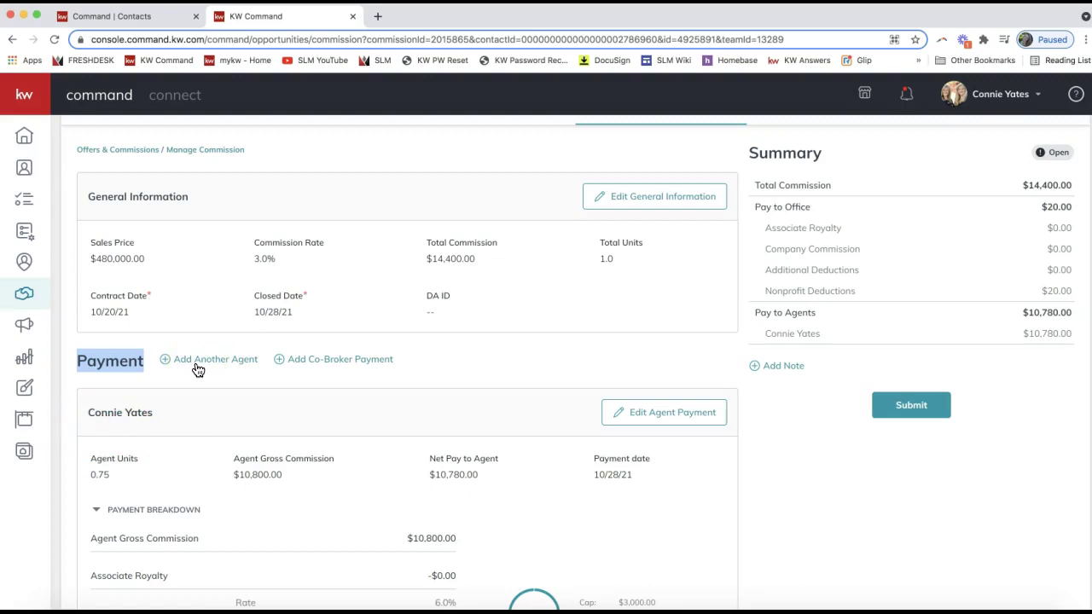
Add another agent found by name search, at 0.25 units, calculating $3,600.00 gross commission
left_click(197, 369)
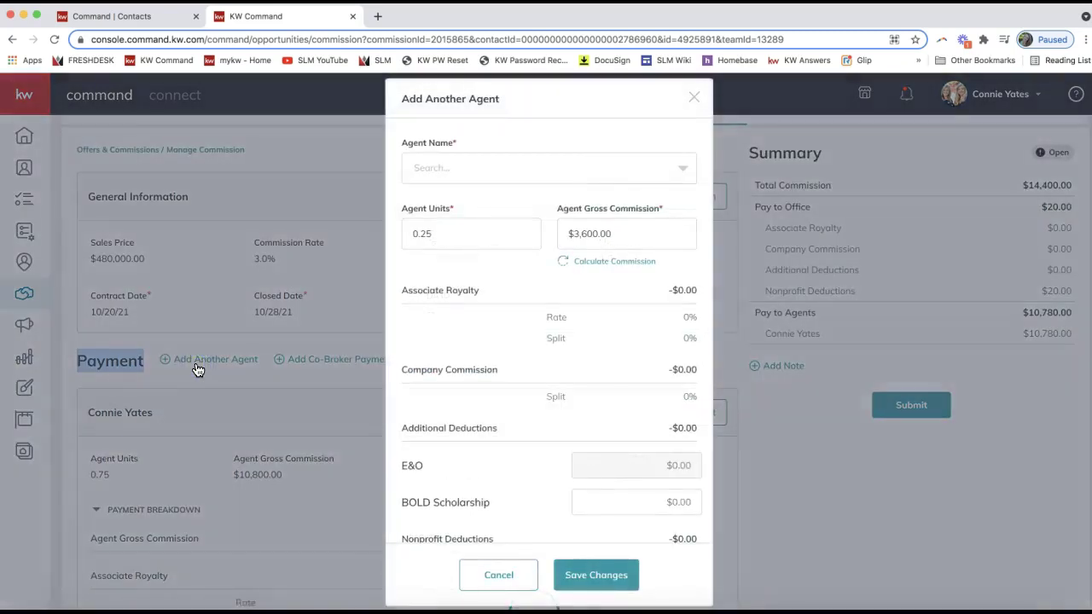
left_click(447, 176)
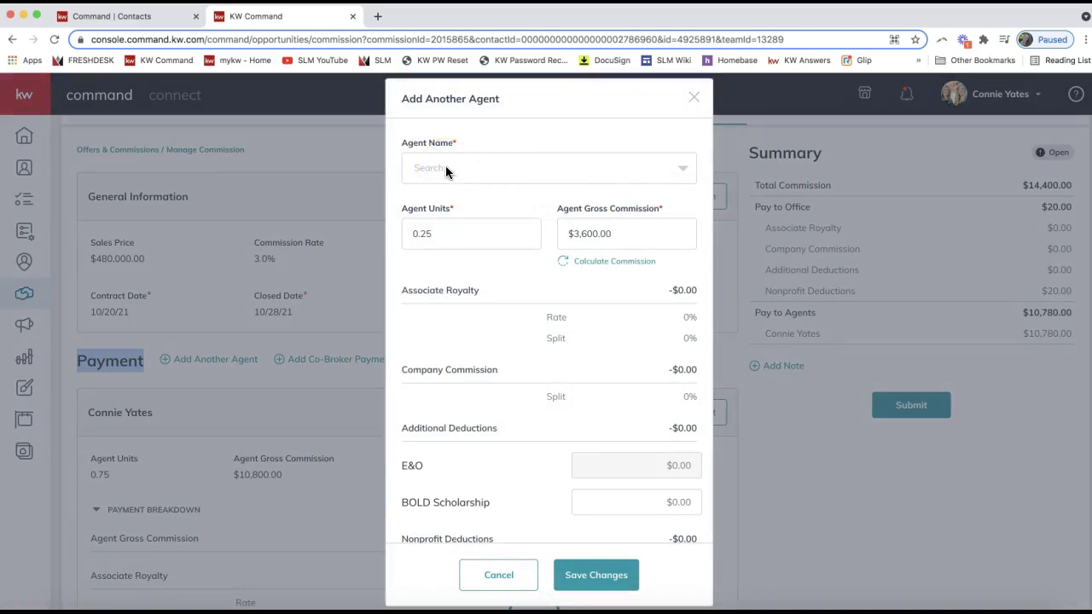
left_click(446, 169)
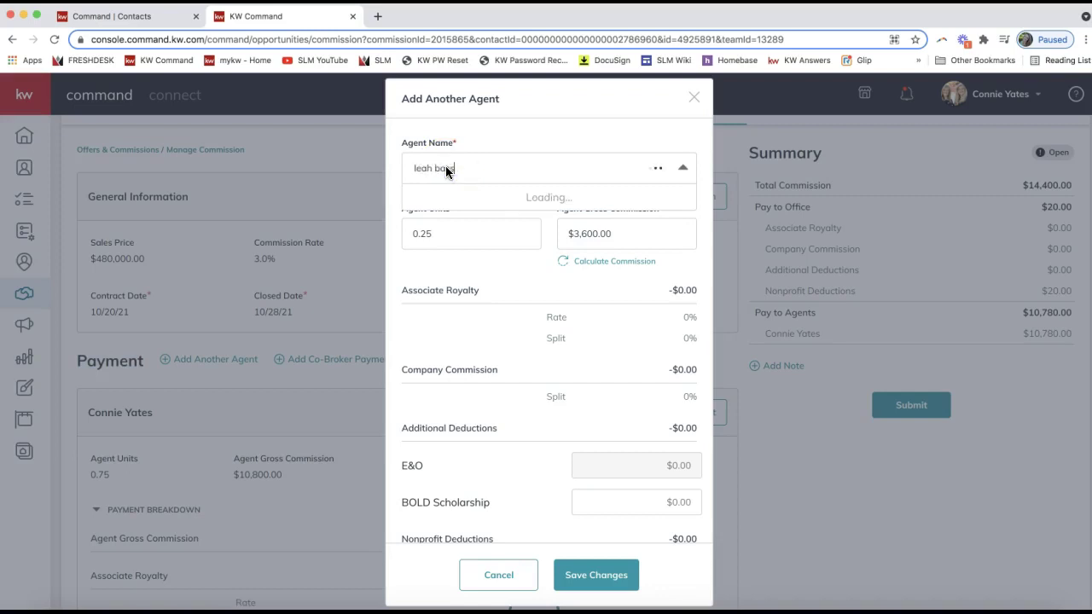
left_click(471, 171)
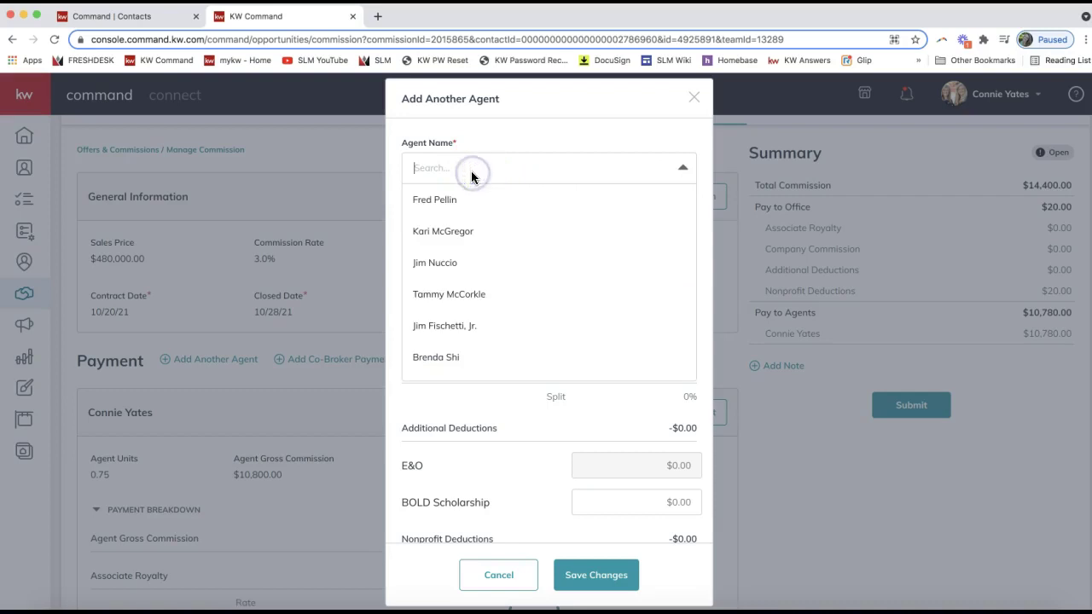
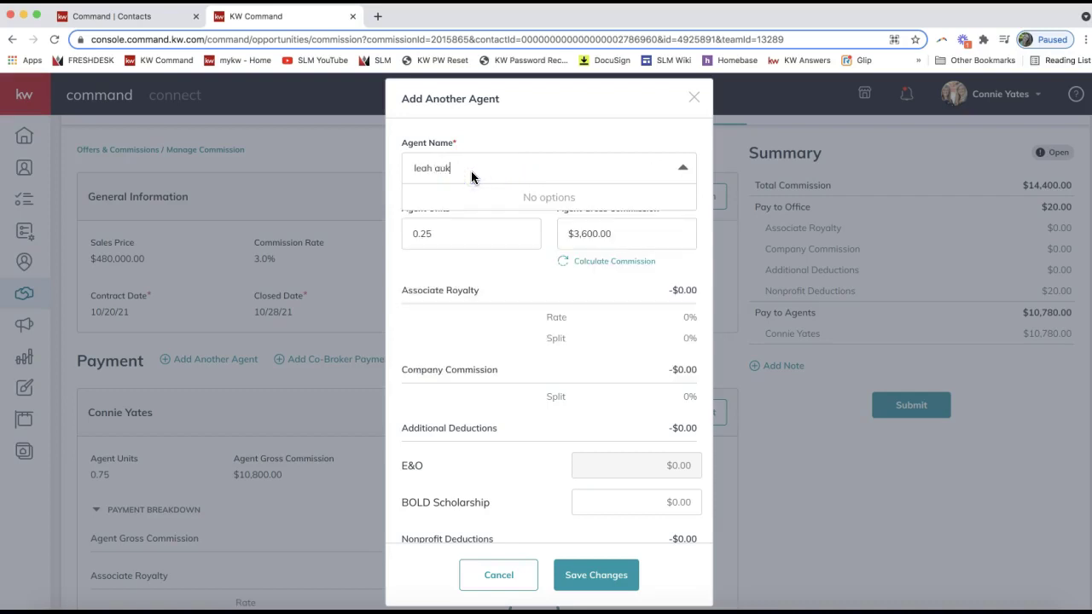
type("isha")
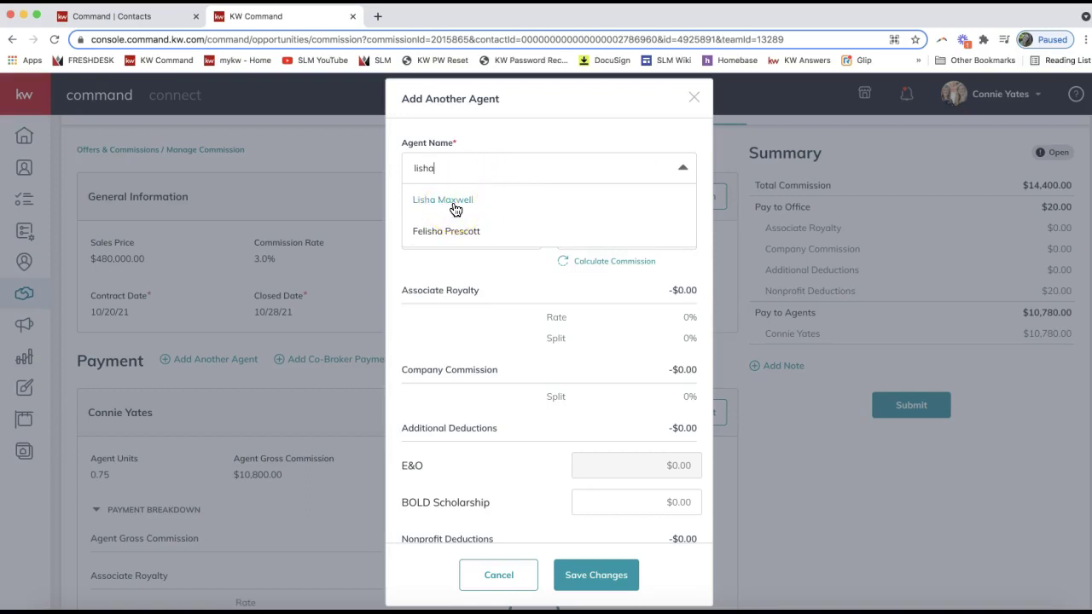
left_click(454, 210)
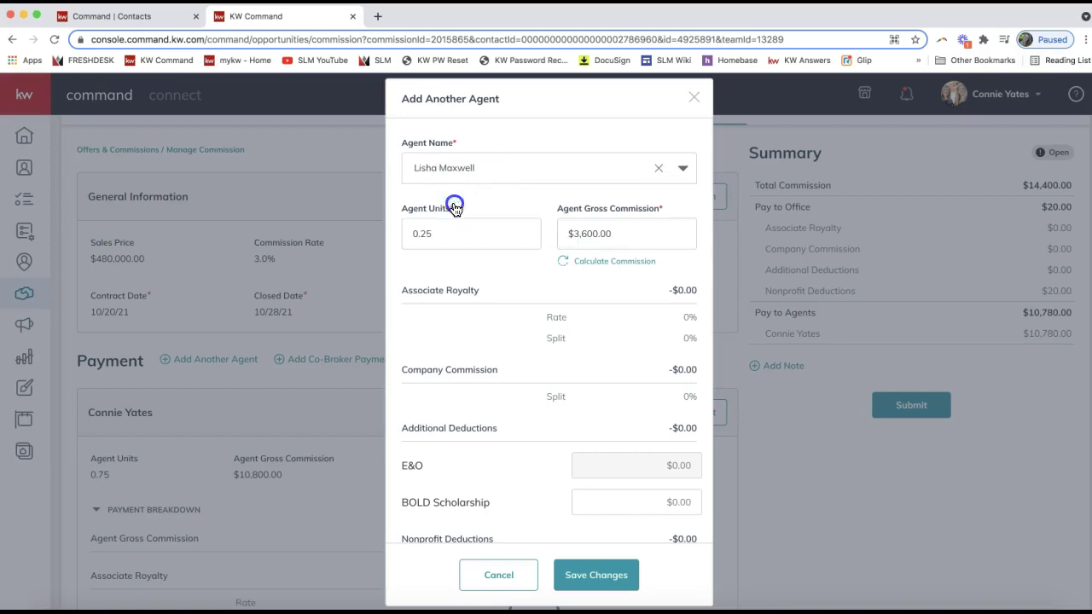
left_click(480, 167)
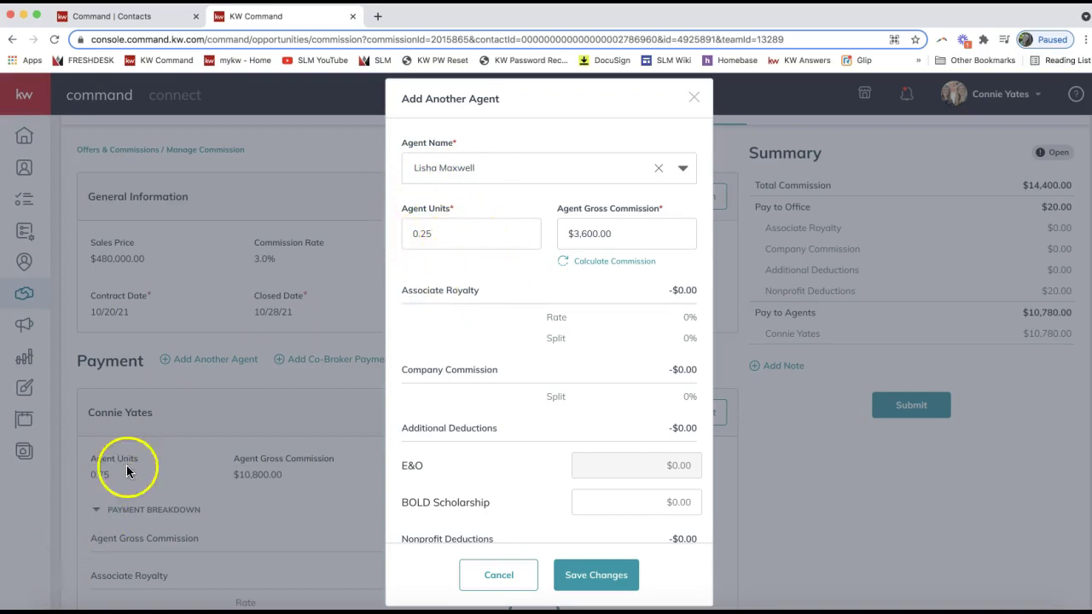
left_click(603, 262)
scroll(647, 346, "down", 5)
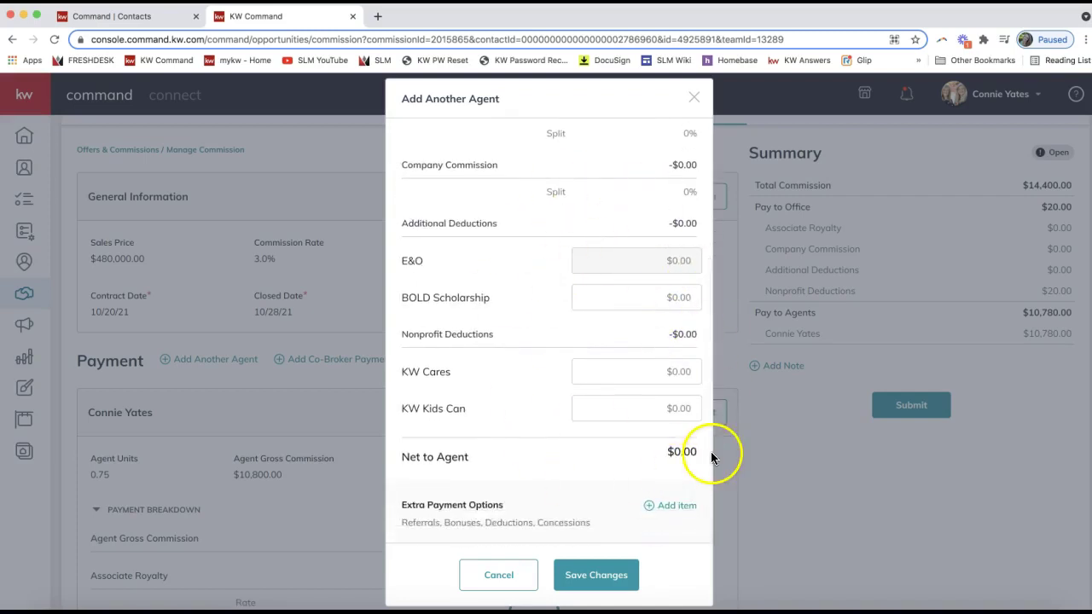
Save the second agent and verify 0.25 units, $3,600.00, and Pay to Agents totaling $14,380.00
left_click(600, 575)
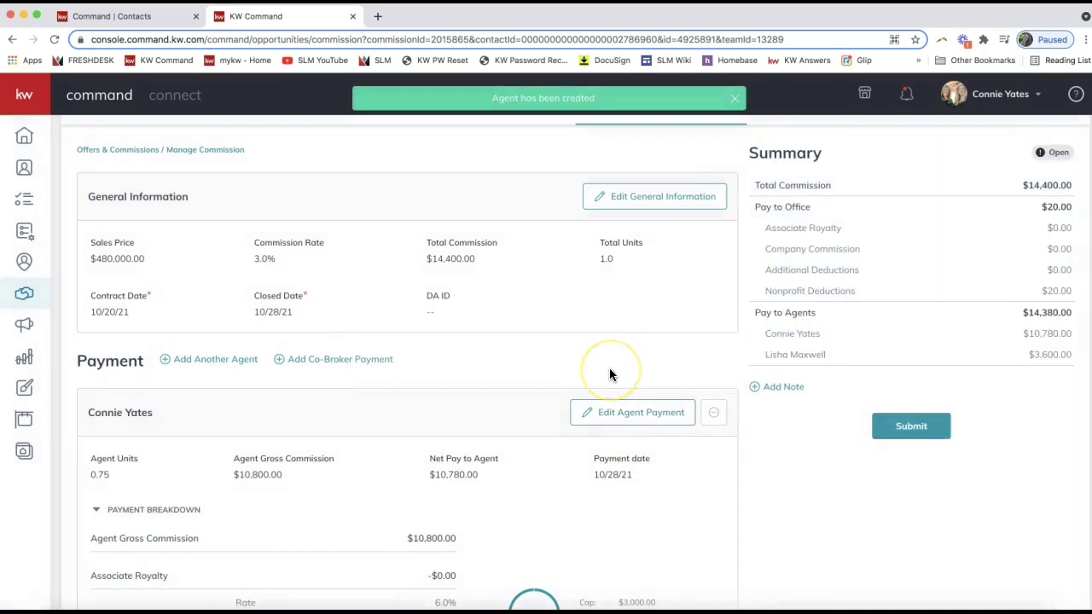
scroll(332, 373, "down", 3)
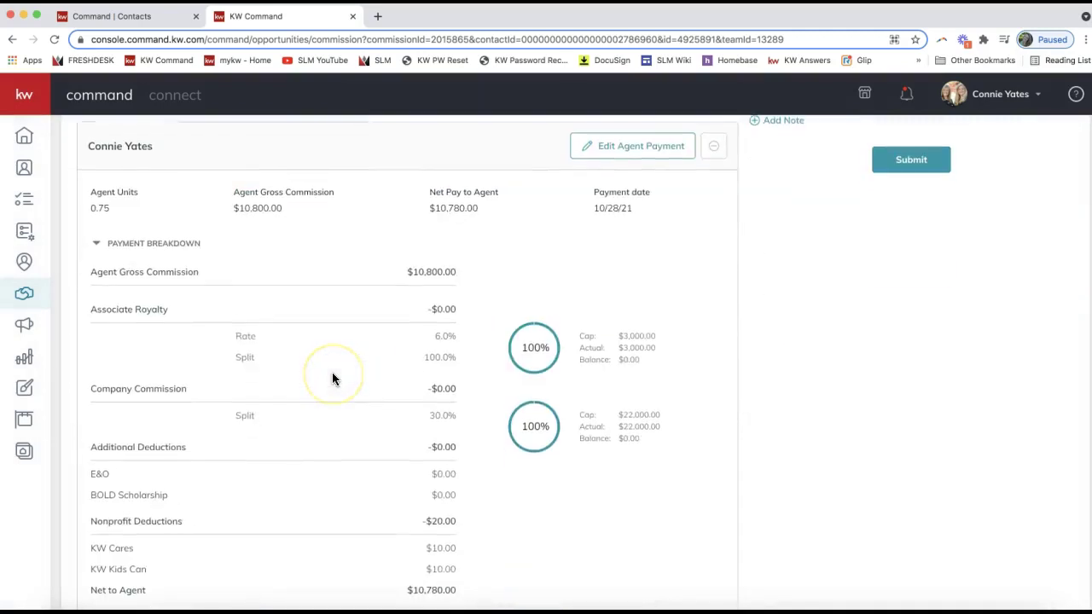
scroll(332, 373, "up", 2)
left_click(78, 373)
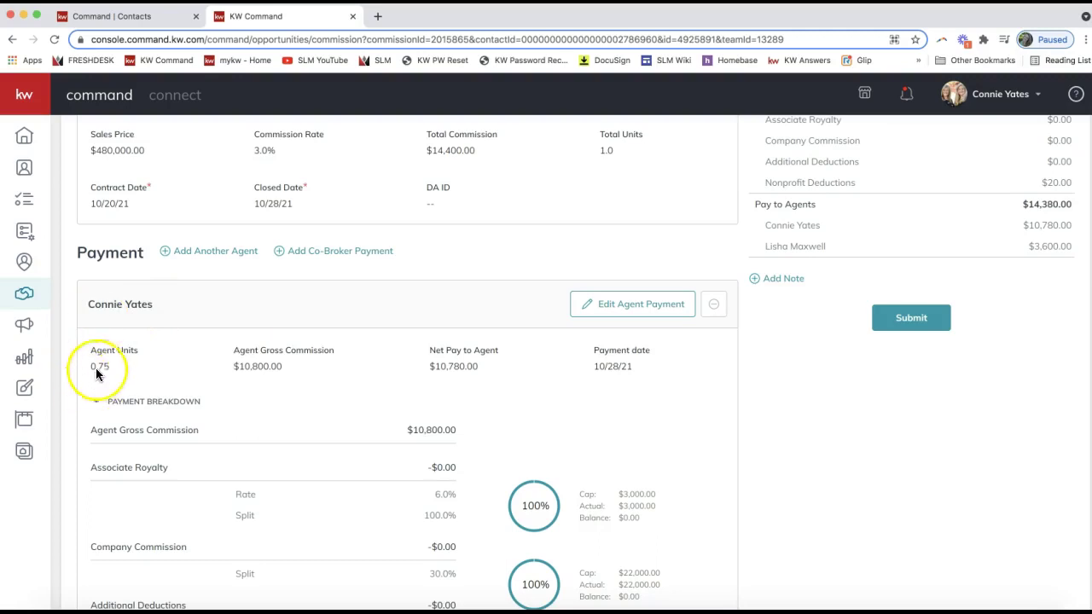
scroll(139, 360, "down", 6)
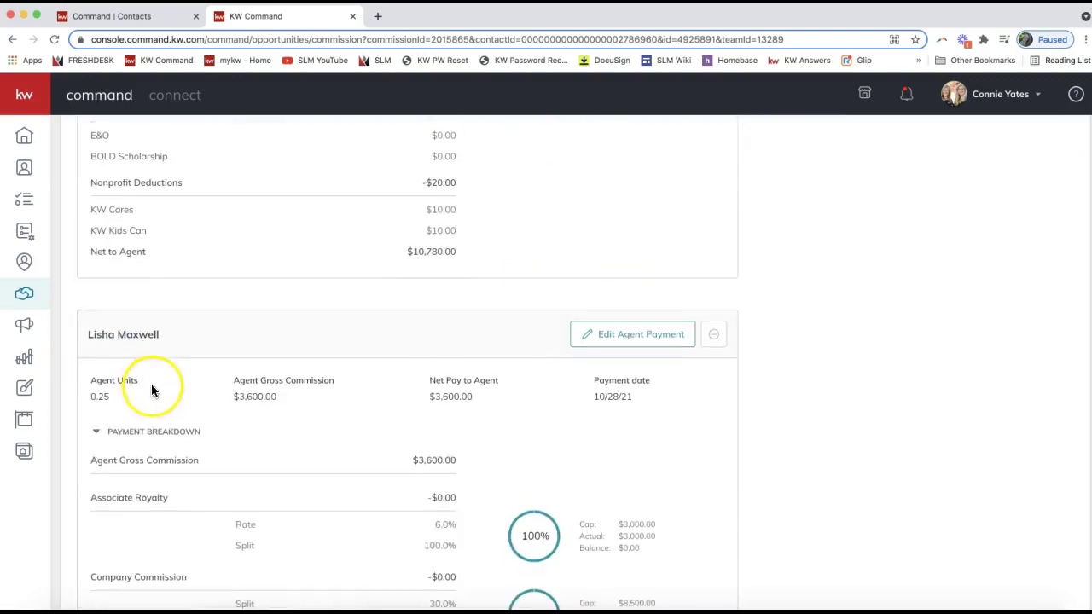
left_click_drag(80, 334, 171, 333)
left_click(103, 392)
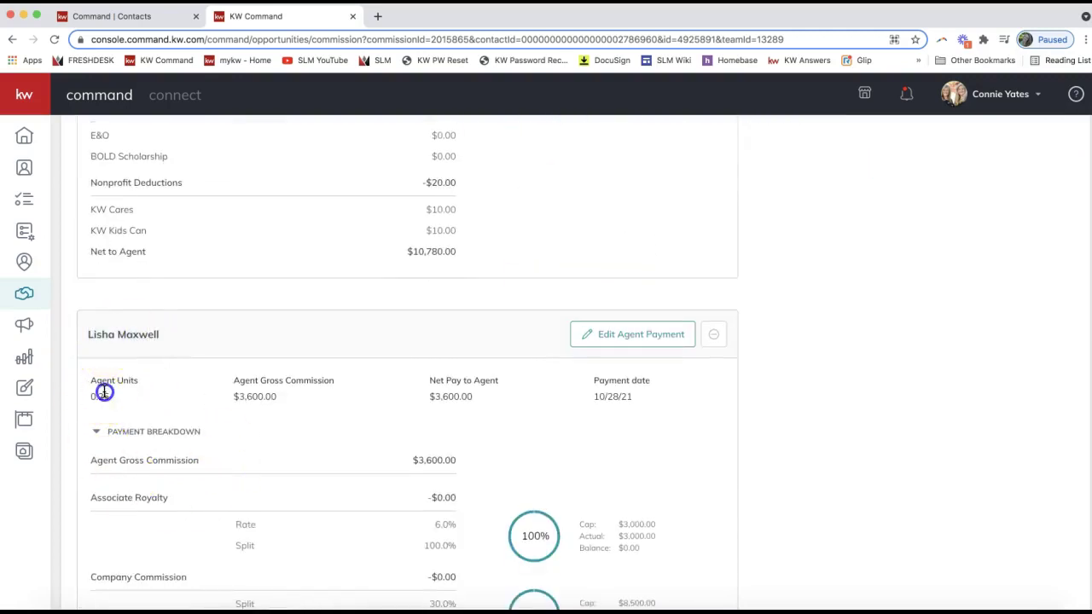
double_click(103, 393)
scroll(102, 390, "down", 2)
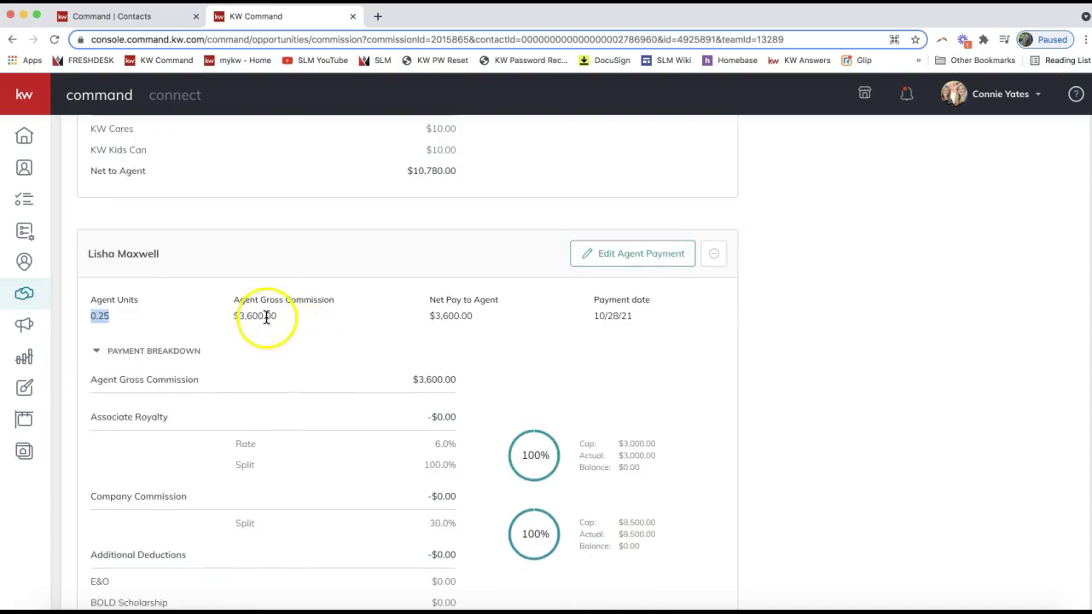
left_click_drag(280, 317, 231, 315)
scroll(928, 336, "up", 10)
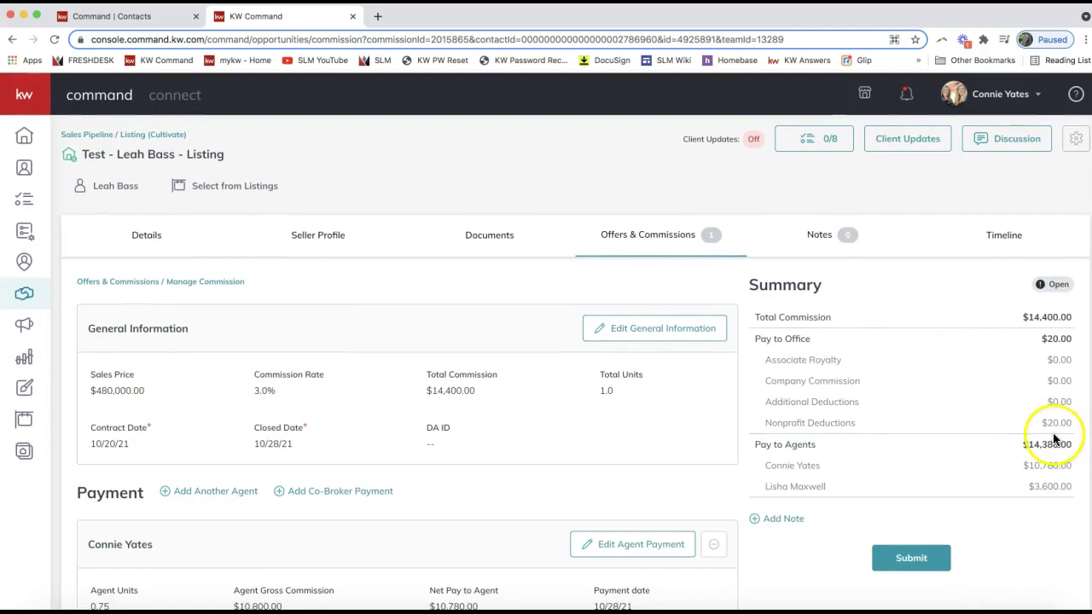
left_click_drag(754, 444, 817, 444)
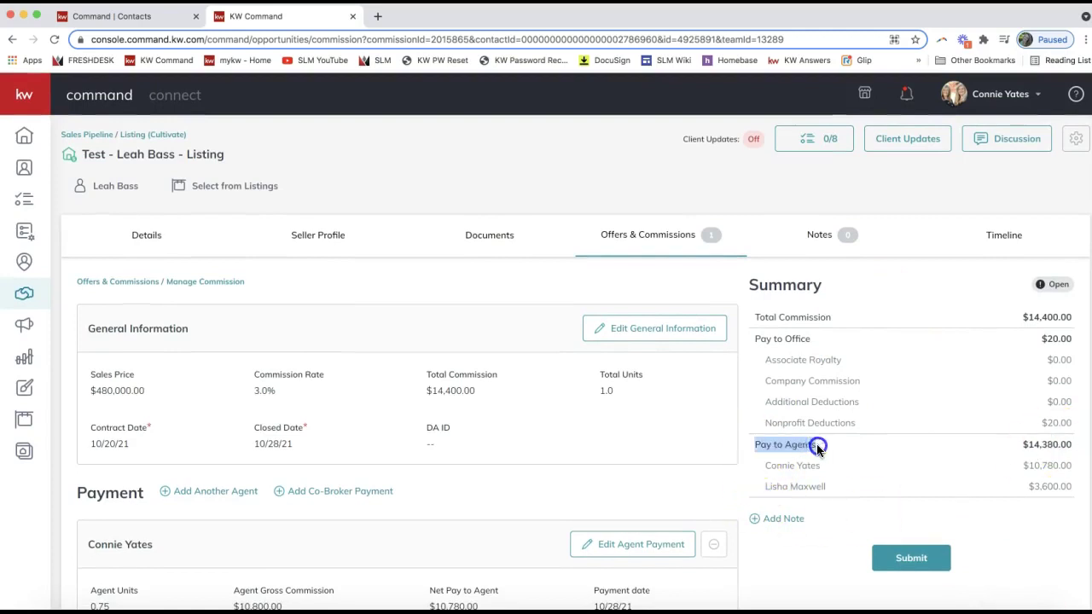